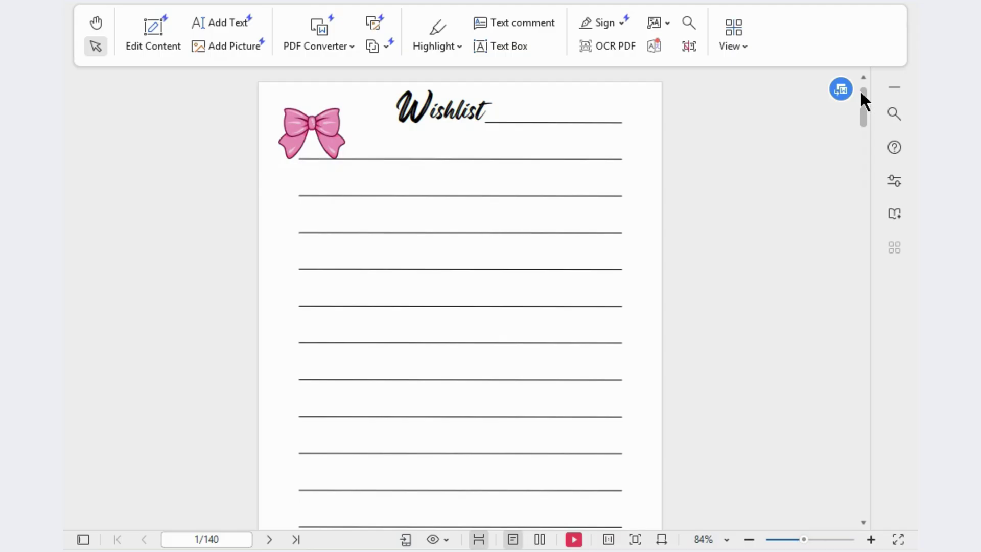
# Look through the pages of the finished wishlist PDF to examine their layout.
pyautogui.scroll(-6, 861, 95)
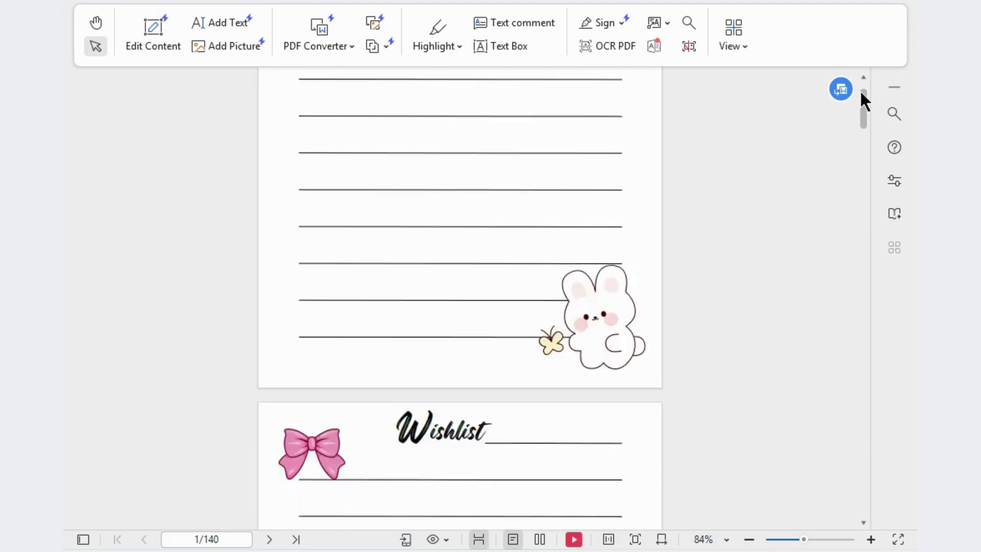
pyautogui.scroll(-10, 861, 94)
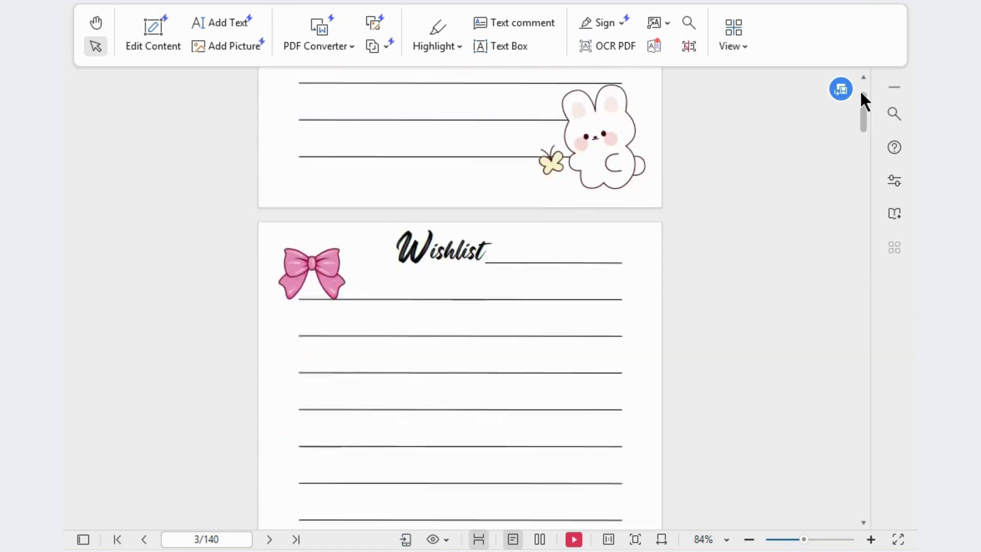
pyautogui.scroll(-5, 860, 90)
pyautogui.scroll(-10, 861, 90)
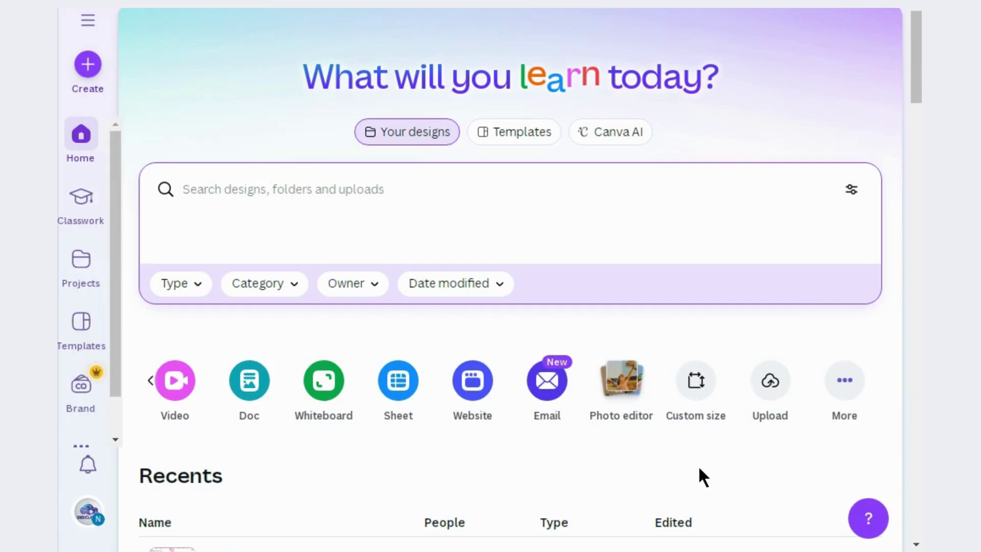
# Switch to Canva and create a new custom-size design 6 in wide and 9 in high.
pyautogui.click(697, 414)
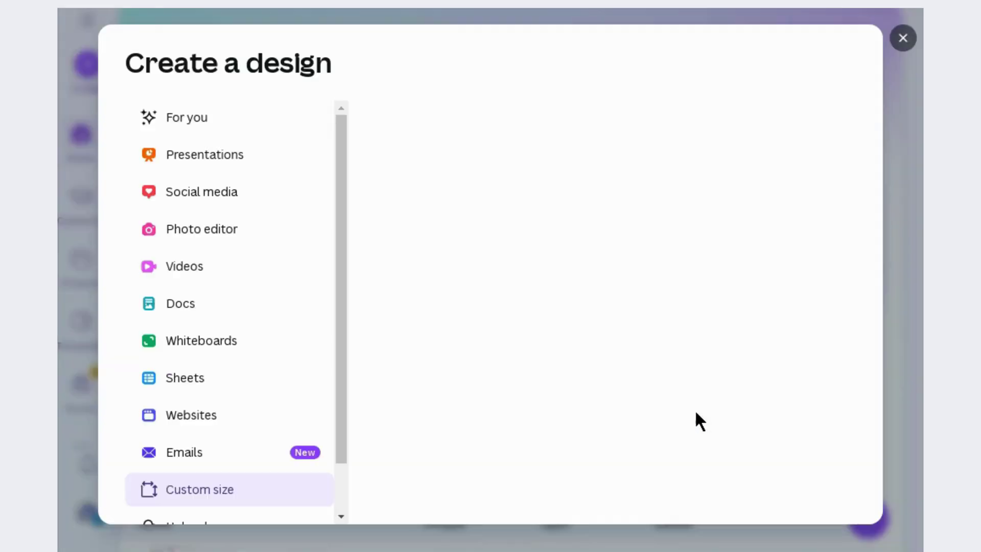
pyautogui.click(649, 143)
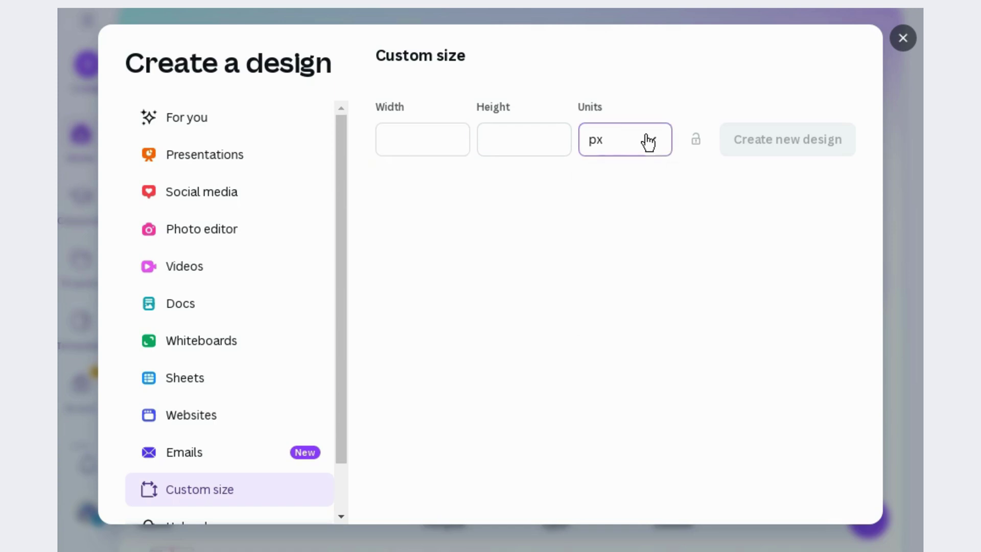
pyautogui.click(637, 224)
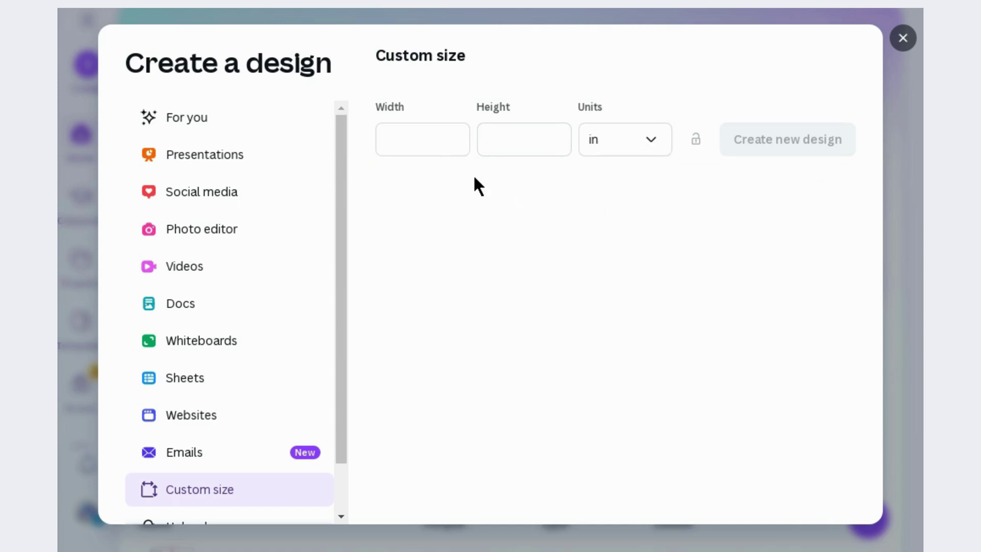
pyautogui.click(422, 136)
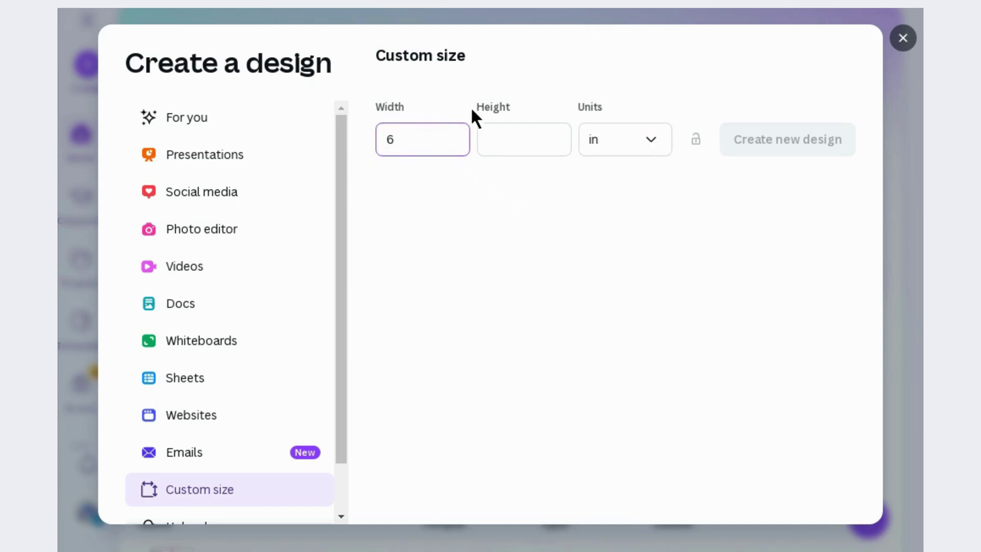
pyautogui.click(489, 139)
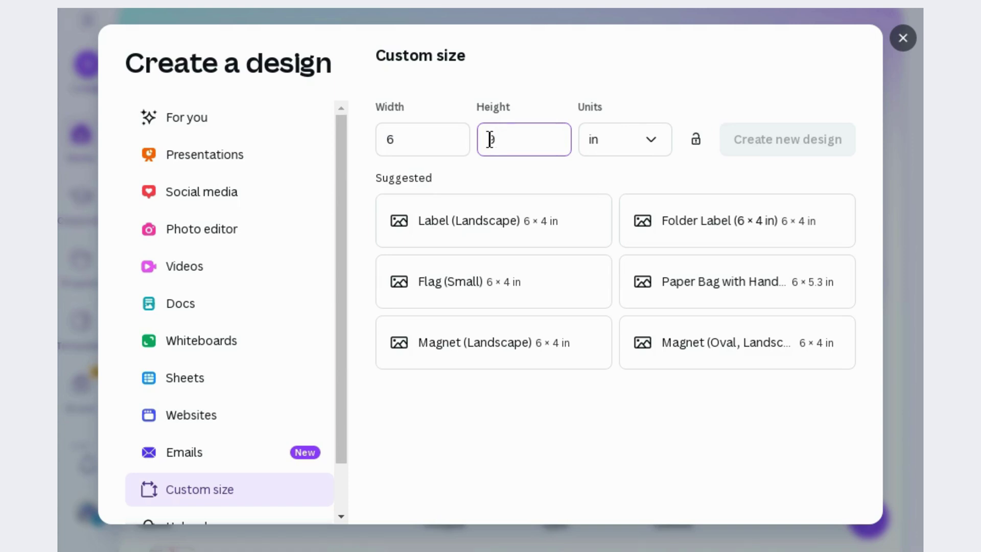
pyautogui.write('9')
pyautogui.click(768, 147)
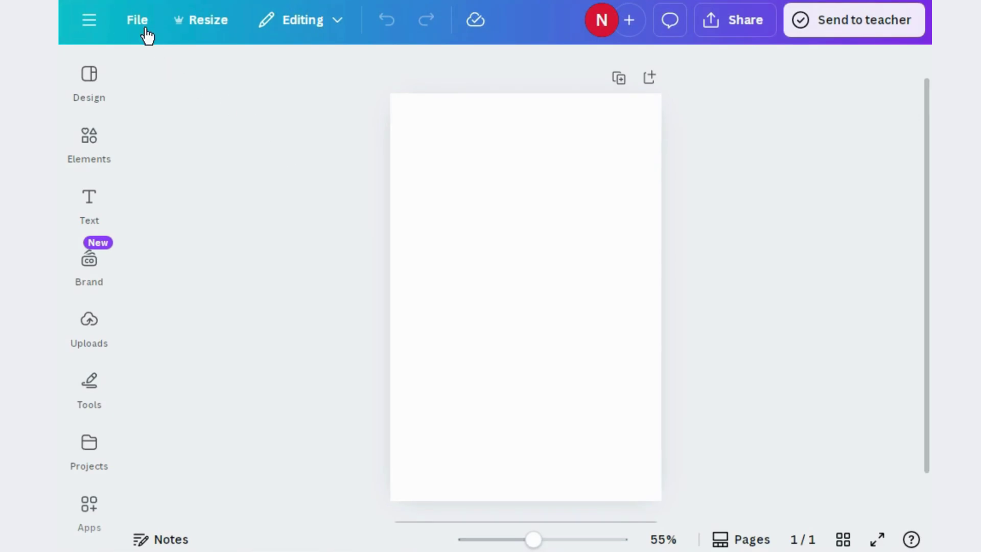
# Show the margins and the print bleed on the blank page.
pyautogui.click(143, 21)
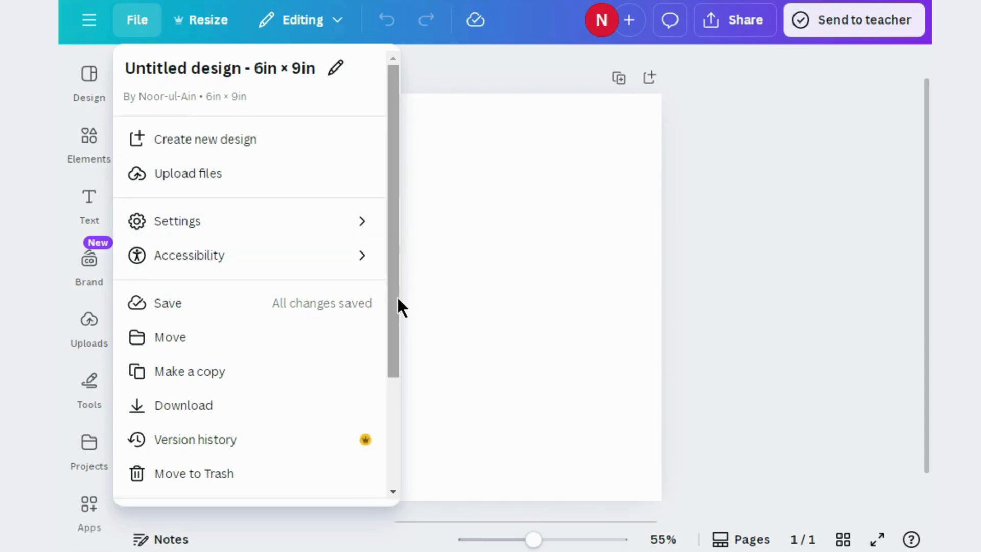
pyautogui.moveTo(363, 226)
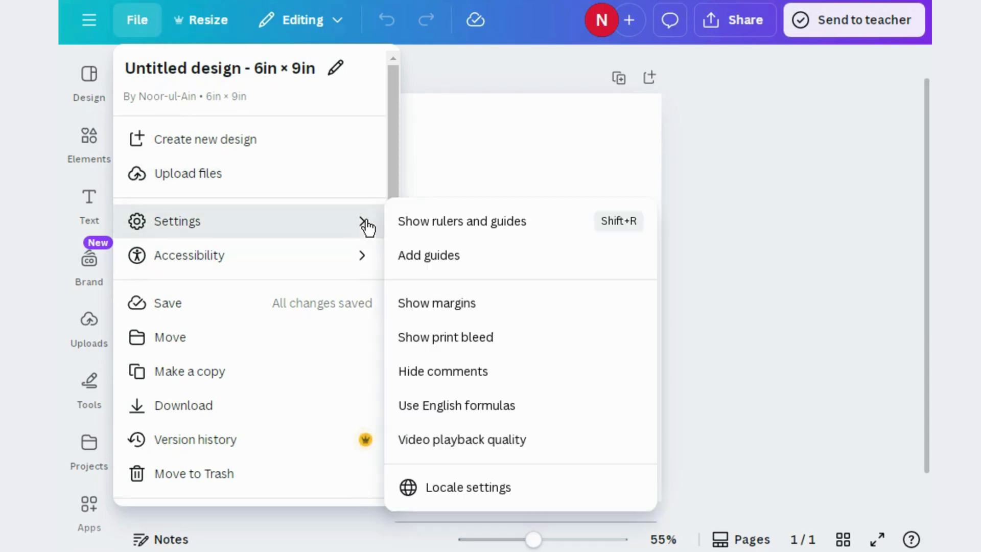
pyautogui.click(416, 311)
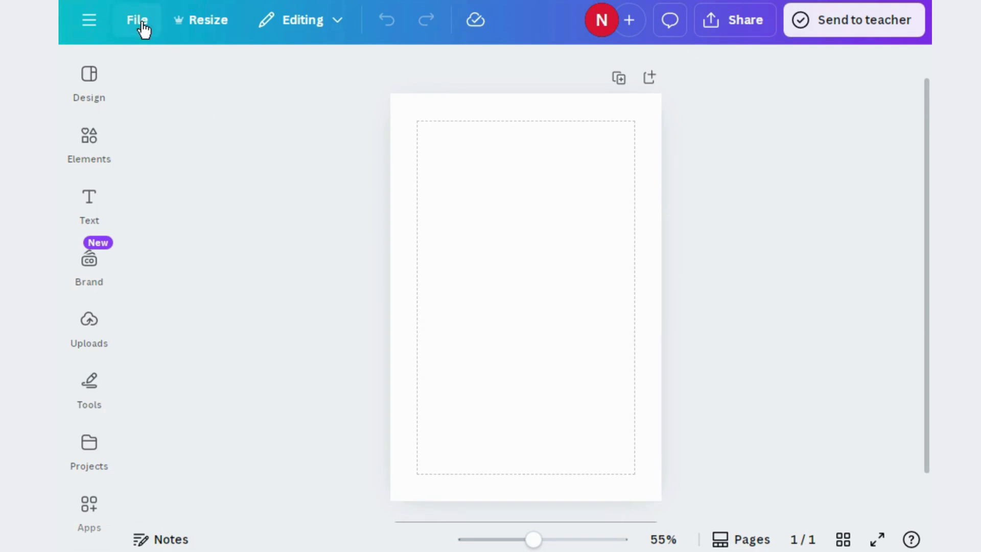
pyautogui.click(137, 19)
pyautogui.moveTo(355, 235)
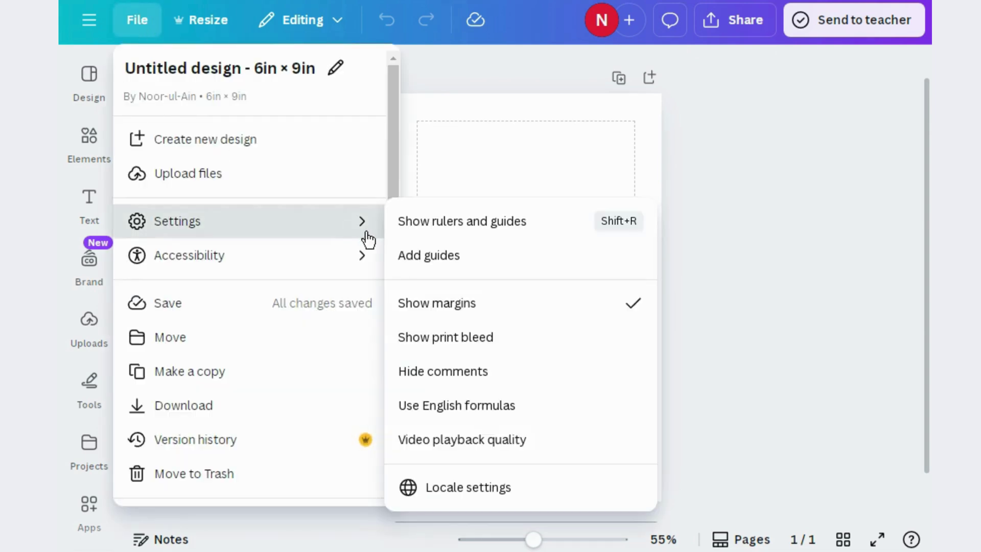
pyautogui.click(415, 330)
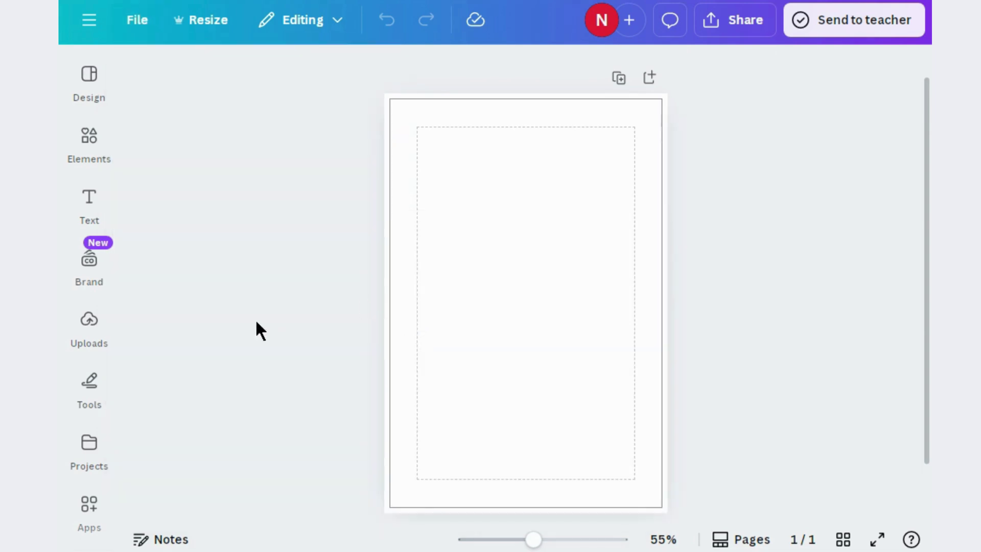
# Add the plain straight line shape from the "Line" element results to the page.
pyautogui.click(85, 159)
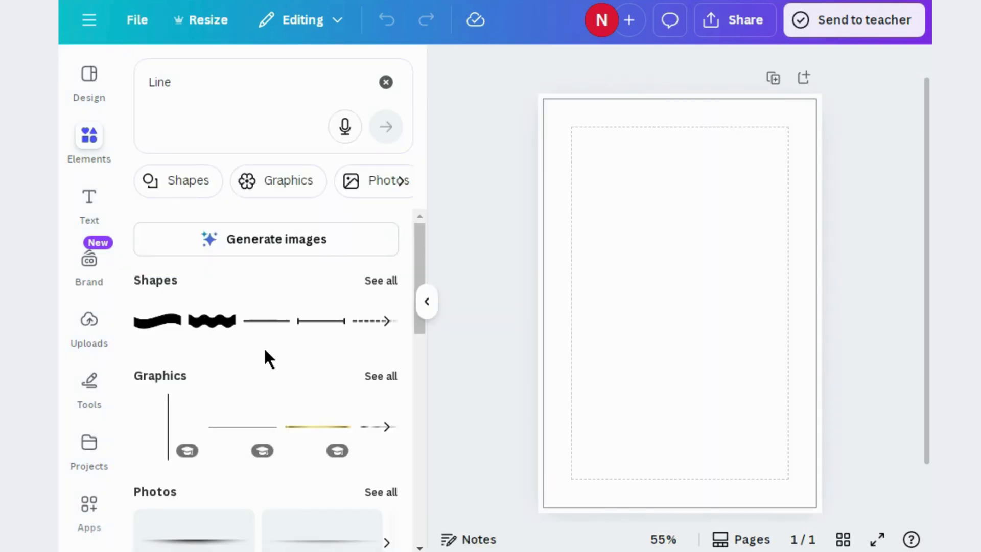
pyautogui.click(266, 321)
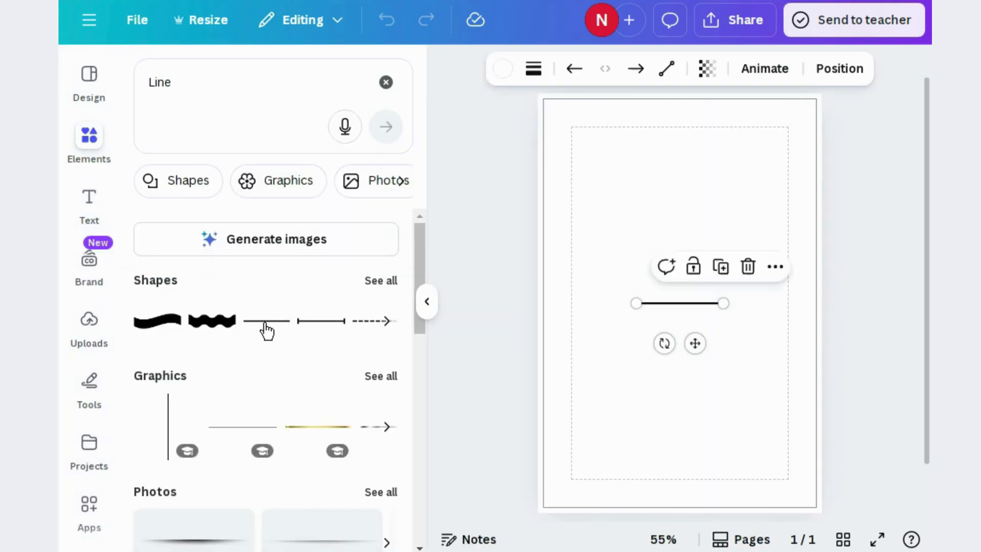
pyautogui.click(426, 304)
# Set the line's stroke weight to 1 and stretch it along the top margin from the left to the right margin.
pyautogui.click(380, 79)
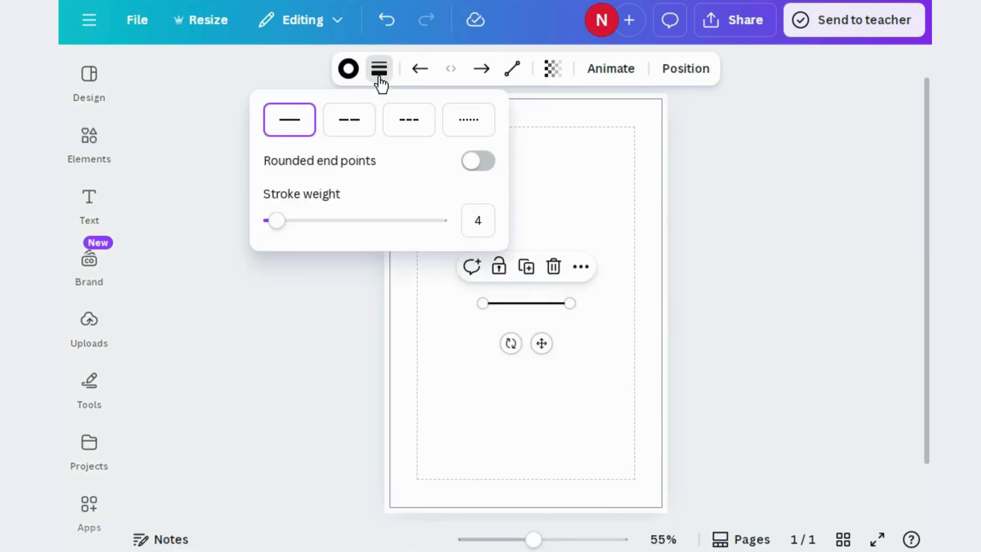
pyautogui.moveTo(276, 223); pyautogui.dragTo(263, 220)
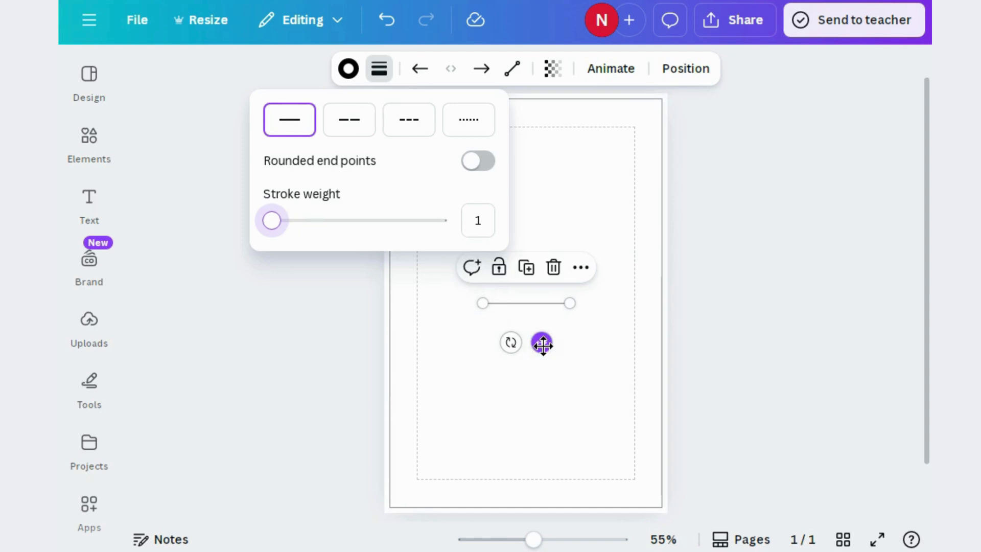
pyautogui.moveTo(543, 344)
pyautogui.mouseDown()
pyautogui.moveTo(563, 252)
pyautogui.moveTo(605, 172)
pyautogui.mouseUp()
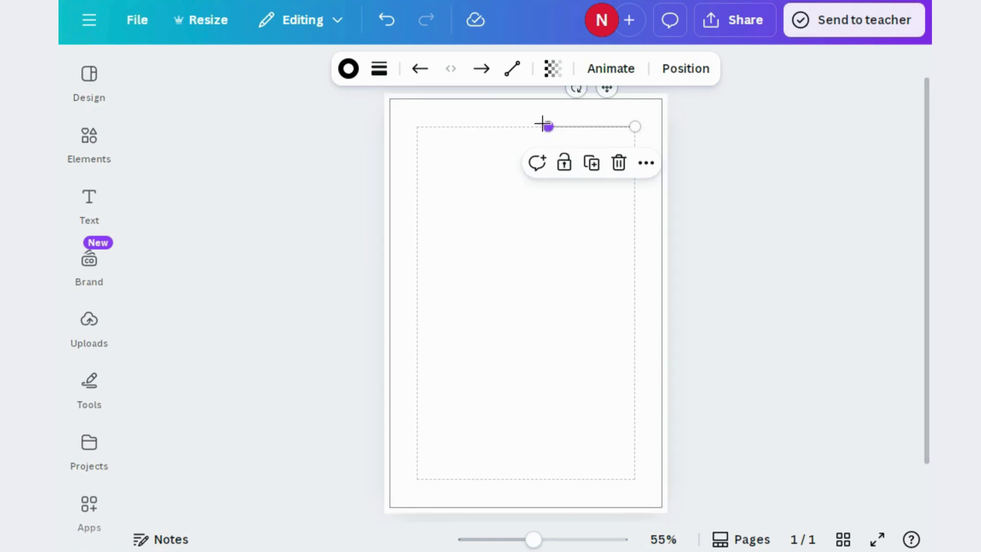
pyautogui.moveTo(545, 125); pyautogui.dragTo(417, 130)
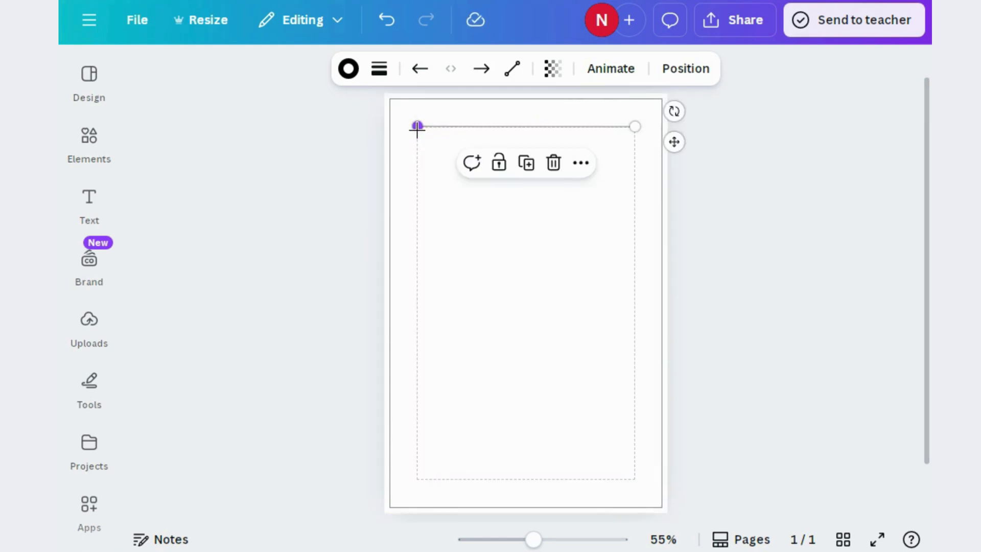
# Duplicate the top line three times, placing the copies at even spacing below it and aligned with the side margins.
pyautogui.click(525, 164)
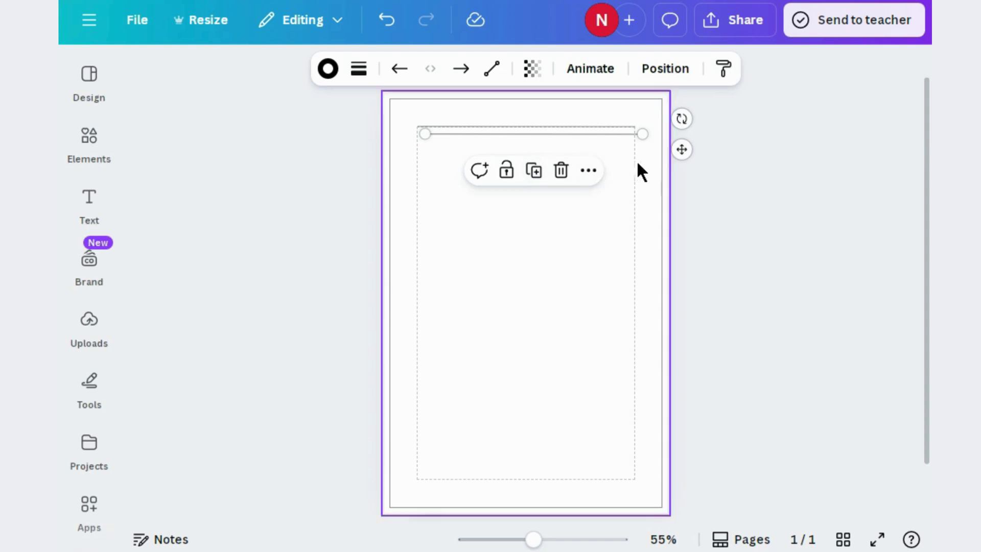
pyautogui.moveTo(678, 150); pyautogui.dragTo(666, 169)
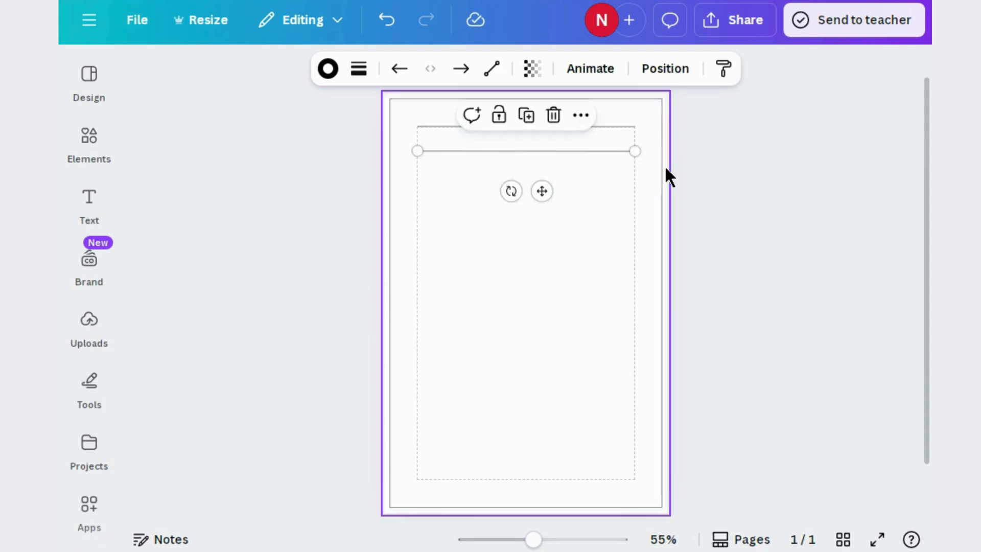
pyautogui.click(526, 118)
pyautogui.click(524, 128)
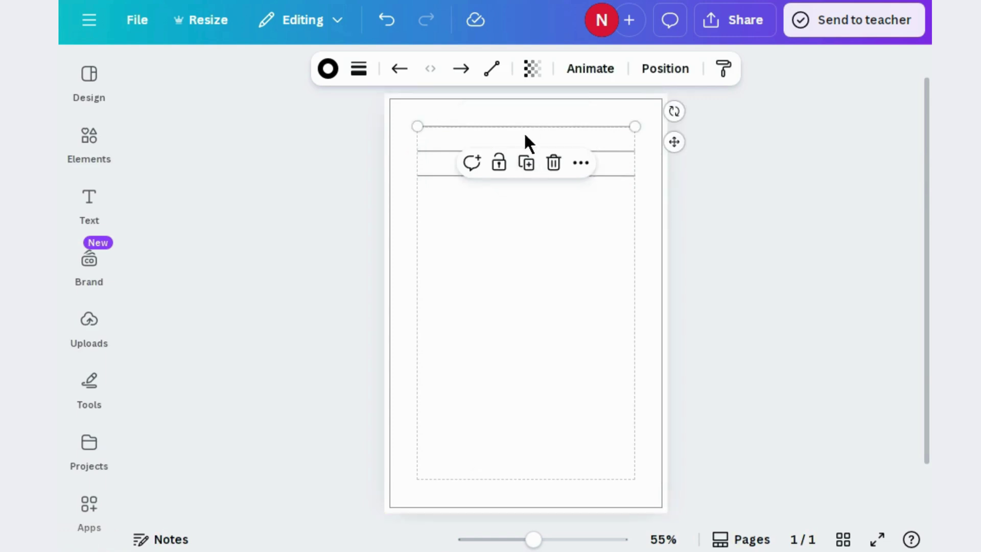
pyautogui.click(606, 175)
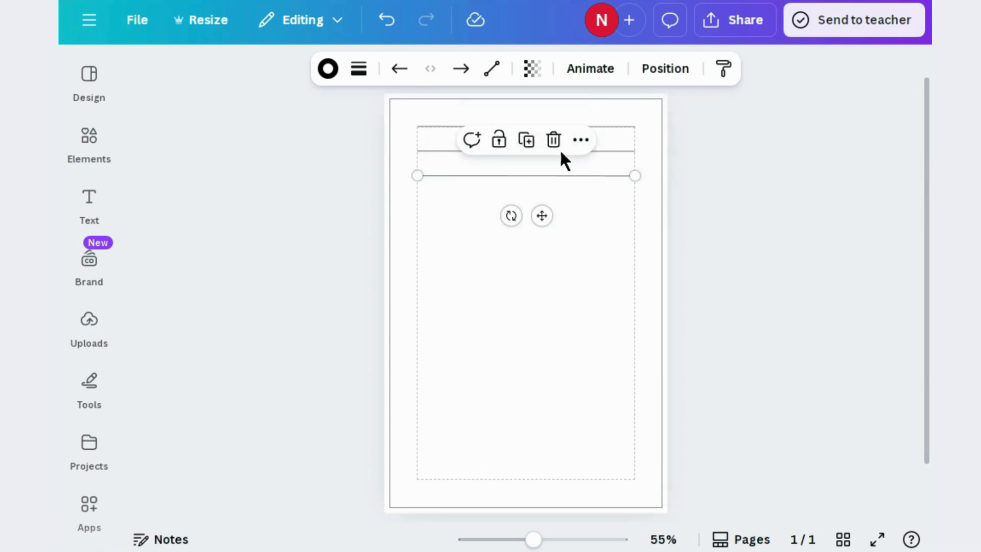
pyautogui.click(527, 141)
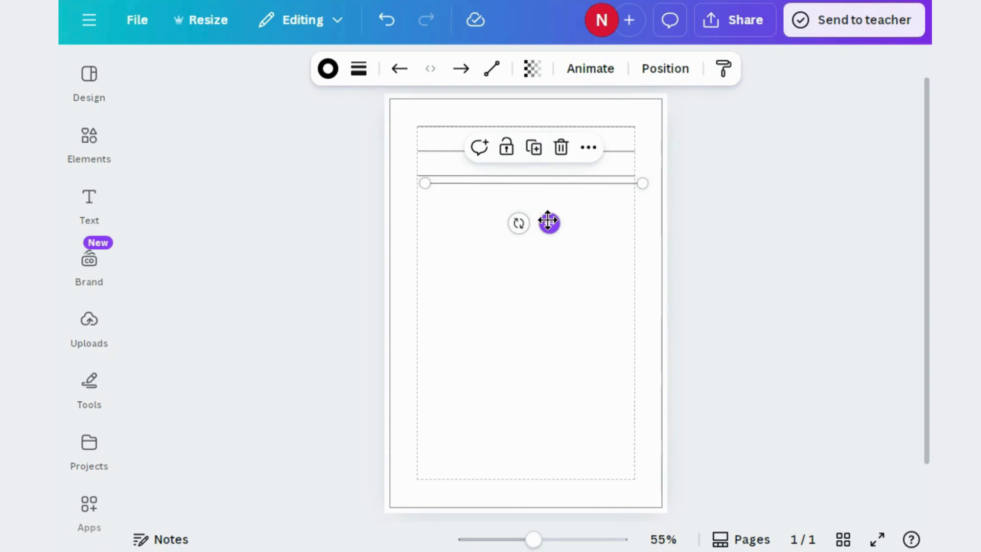
pyautogui.moveTo(548, 221); pyautogui.dragTo(545, 234)
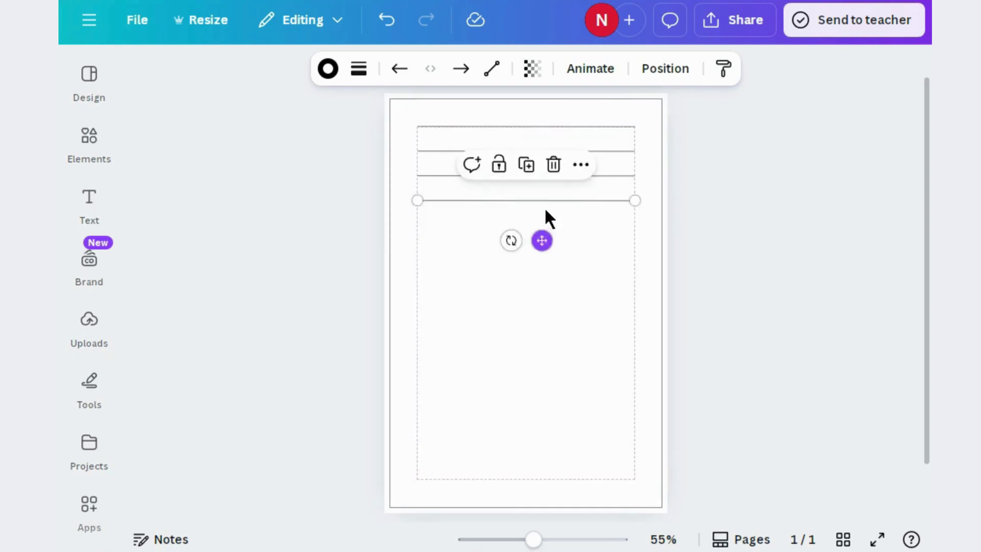
# Duplicate the lowest line eleven more times at the same spacing to fill the page down to the bottom margin.
pyautogui.click(527, 166)
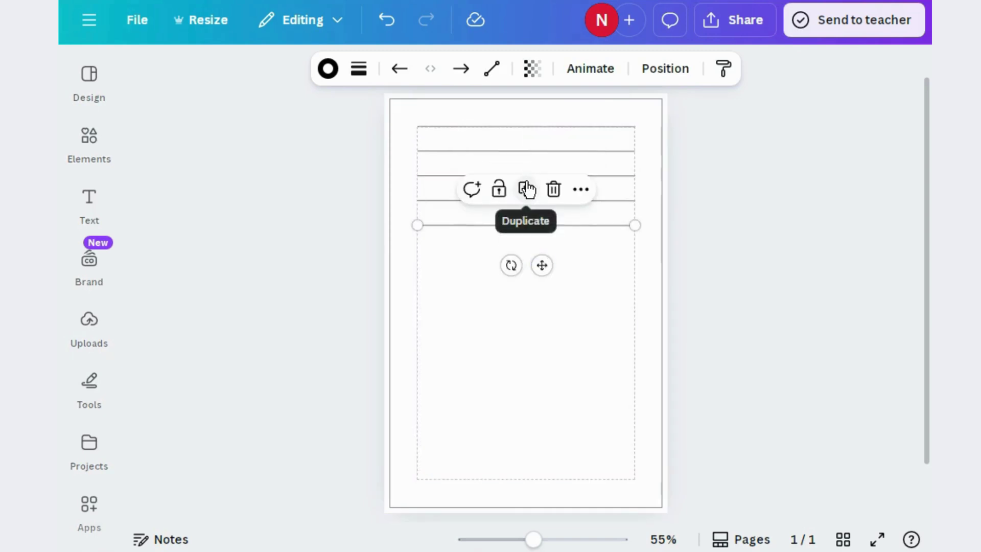
pyautogui.click(527, 190)
pyautogui.click(526, 214)
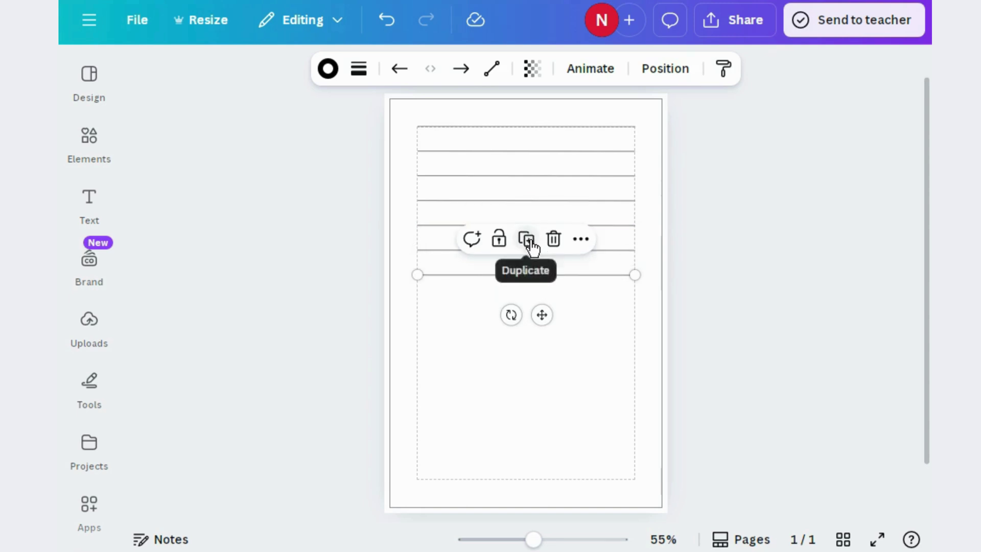
pyautogui.click(527, 239)
pyautogui.click(527, 264)
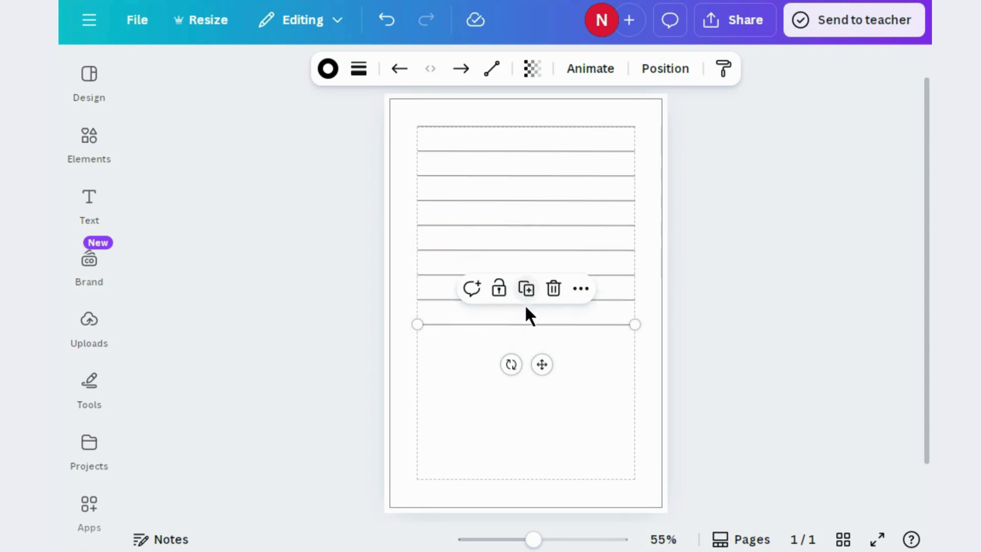
pyautogui.click(527, 290)
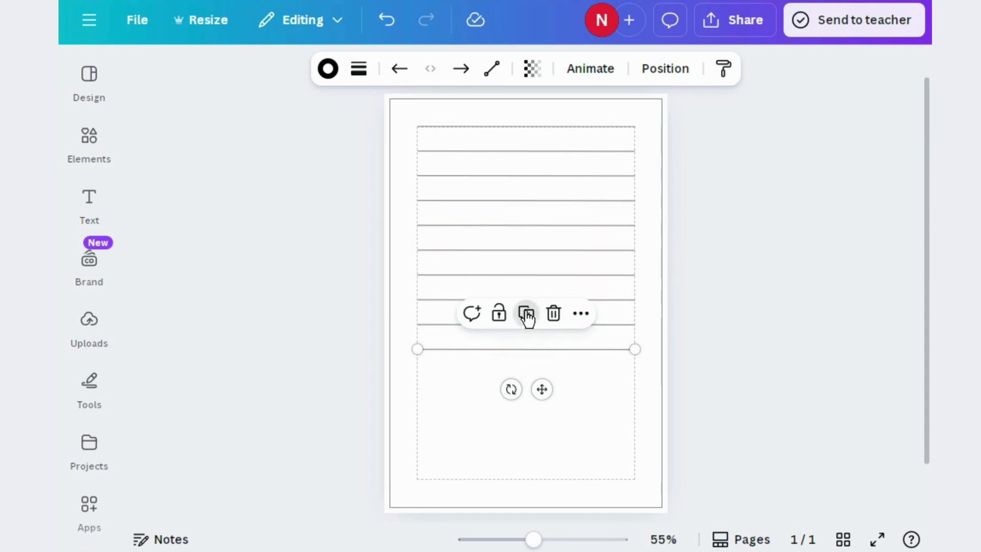
pyautogui.click(527, 314)
pyautogui.click(527, 340)
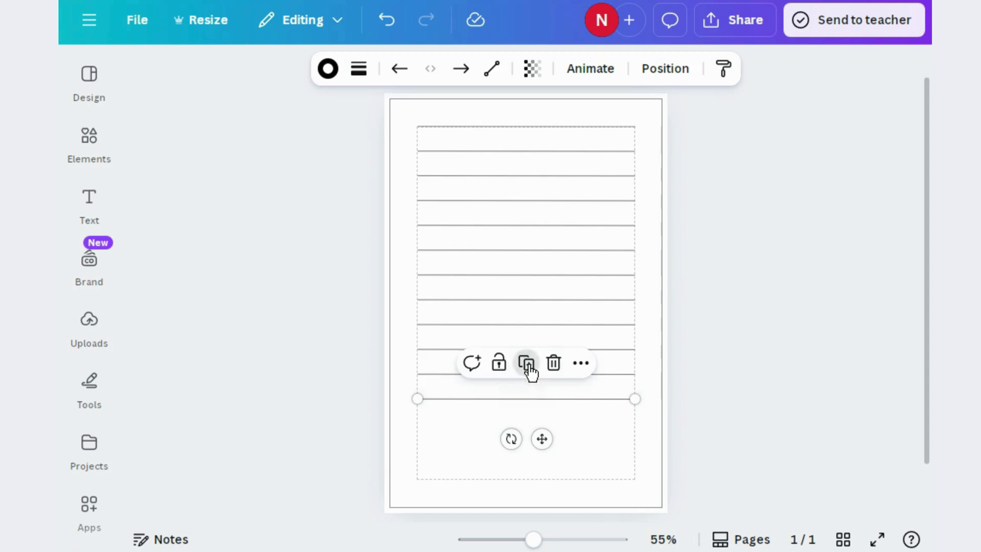
pyautogui.click(527, 364)
pyautogui.click(527, 390)
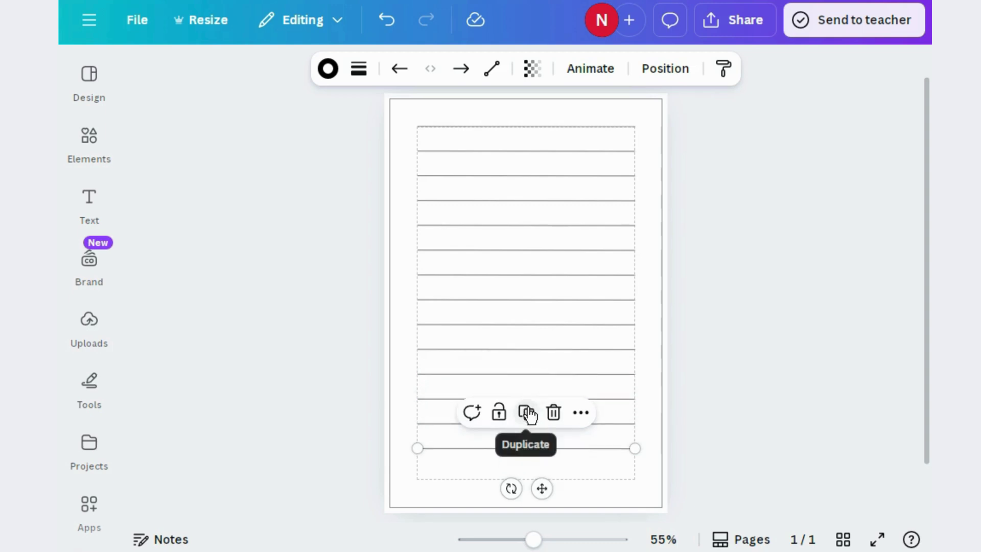
pyautogui.click(527, 414)
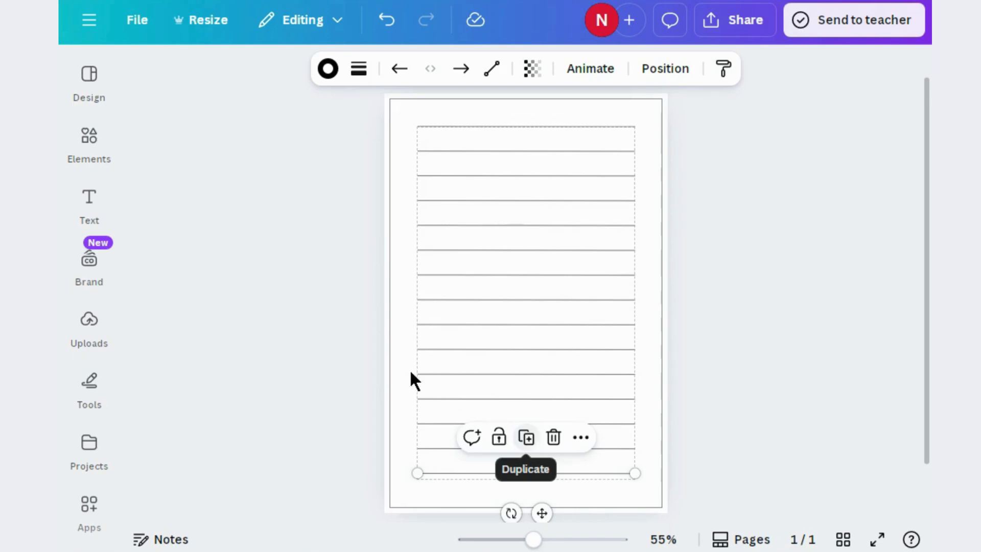
pyautogui.click(327, 357)
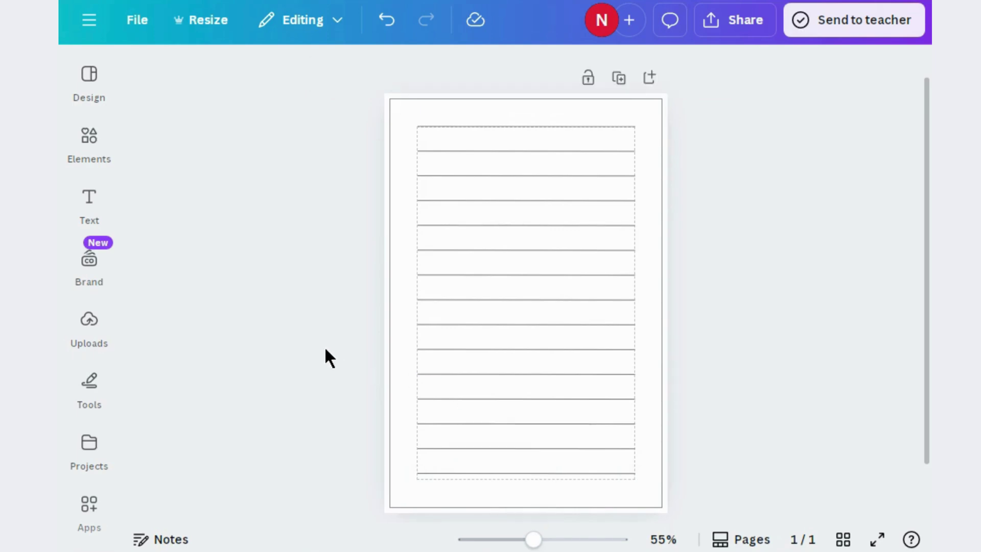
# Search the elements for "Cute bunny" and limit the results to graphics.
pyautogui.click(92, 149)
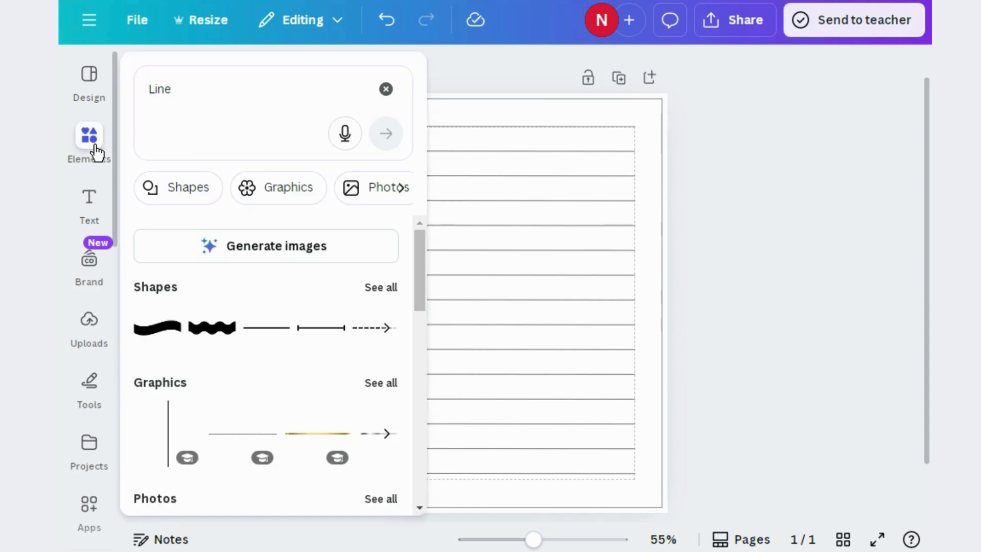
pyautogui.click(291, 79)
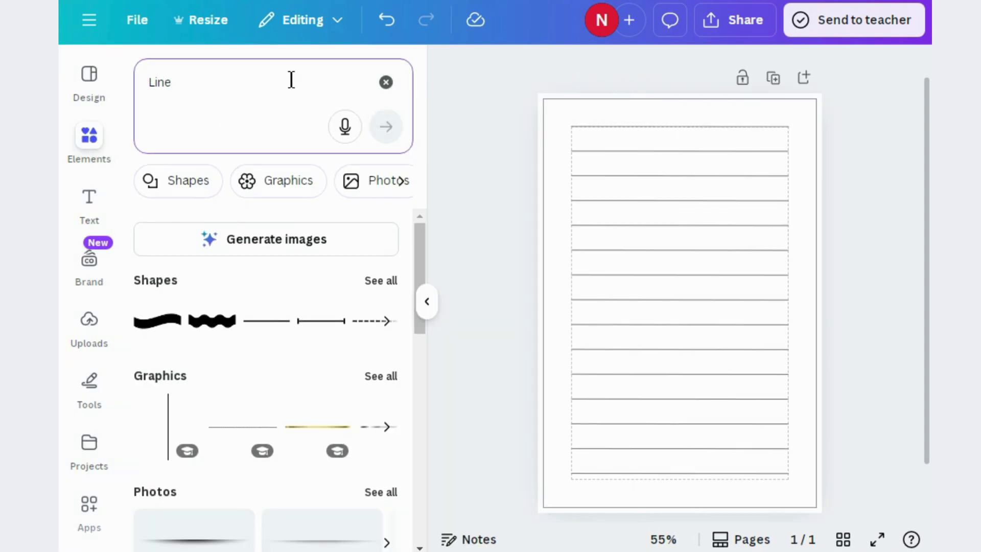
pyautogui.press('BackSpace')
pyautogui.press('BackSpace')
pyautogui.press('BackSpace')
pyautogui.press('BackSpace')
pyautogui.write('cu')
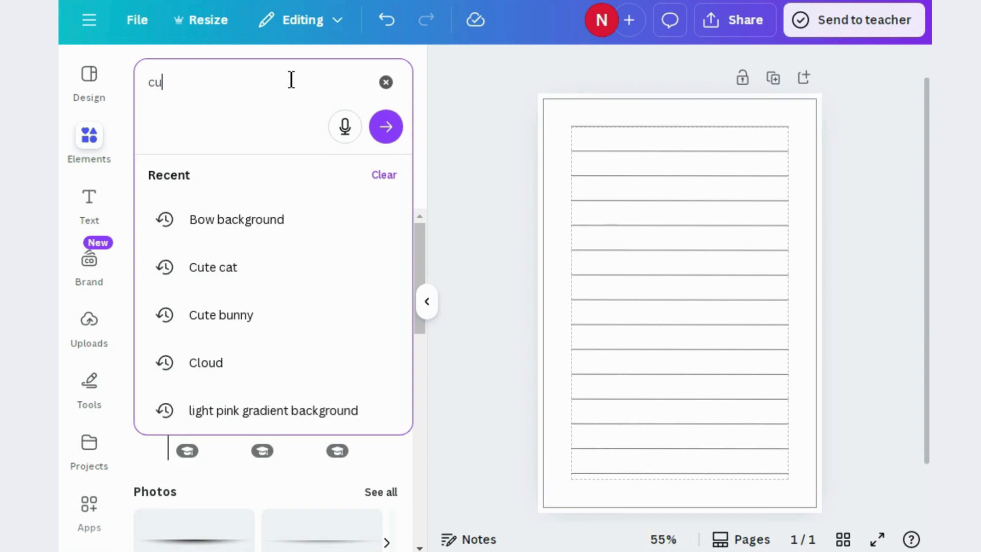
pyautogui.write('te')
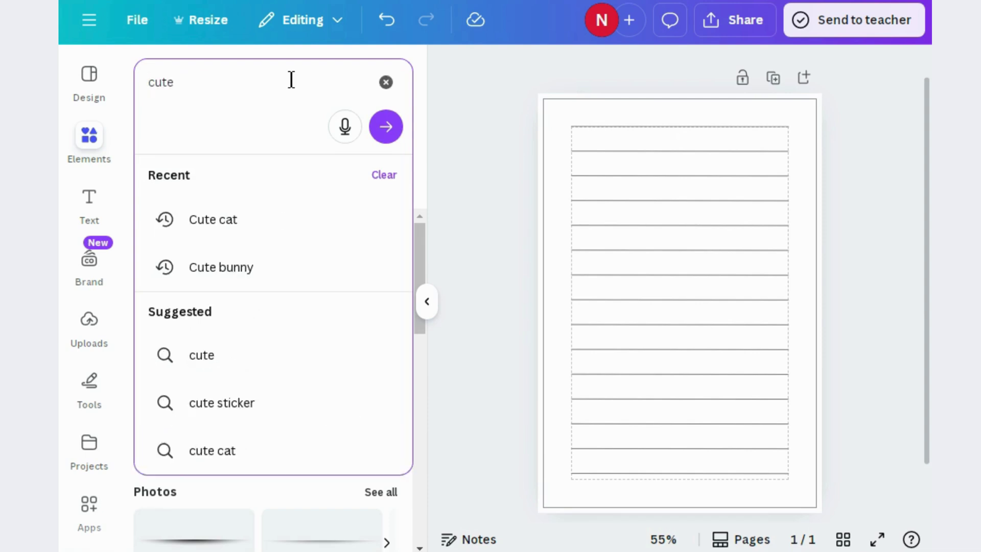
pyautogui.click(214, 269)
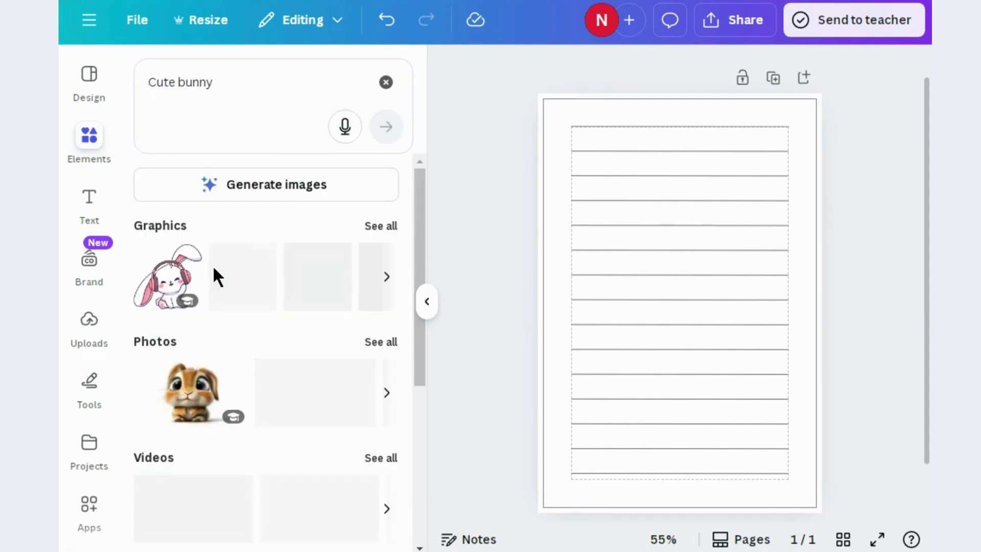
pyautogui.click(191, 184)
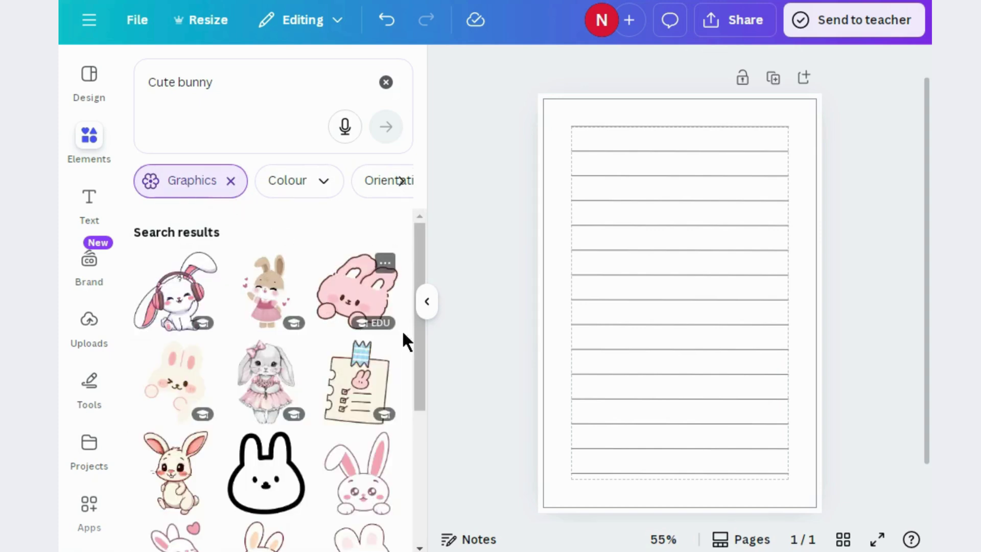
# Add the white bunny with the yellow butterfly and place it, scaled down, over the page's lower-right margin corner.
pyautogui.moveTo(418, 345); pyautogui.dragTo(422, 409)
pyautogui.click(353, 456)
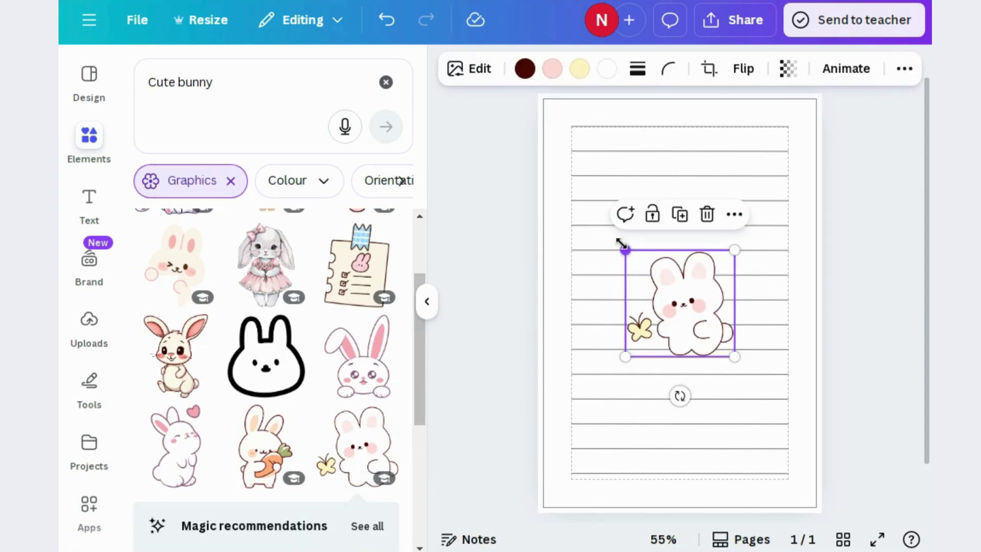
pyautogui.moveTo(623, 248); pyautogui.dragTo(666, 289)
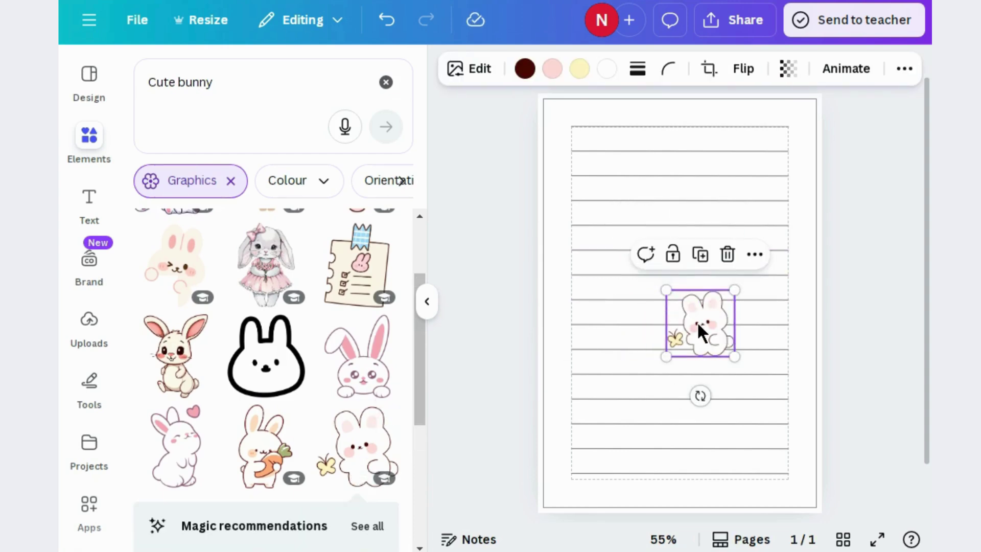
pyautogui.moveTo(698, 326); pyautogui.dragTo(769, 462)
pyautogui.click(492, 409)
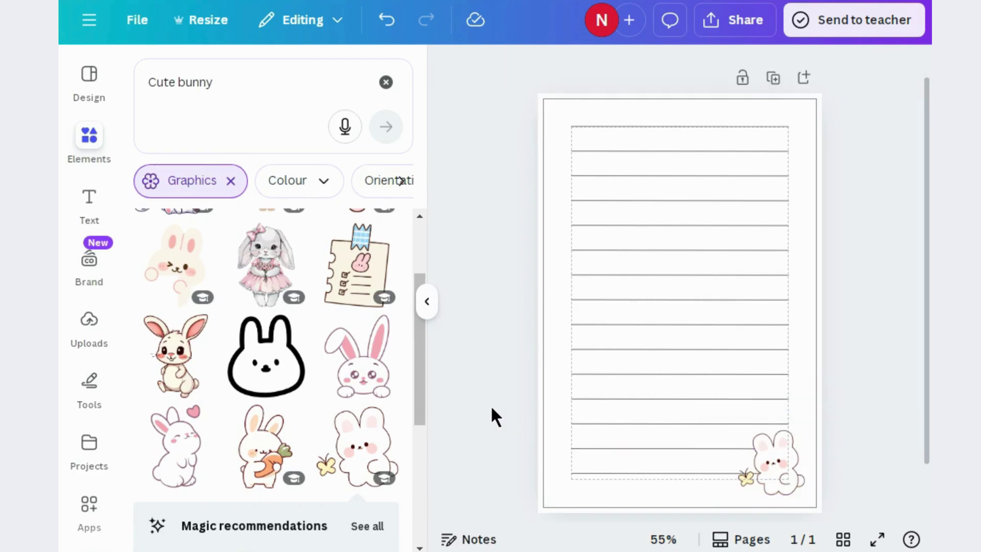
pyautogui.click(764, 482)
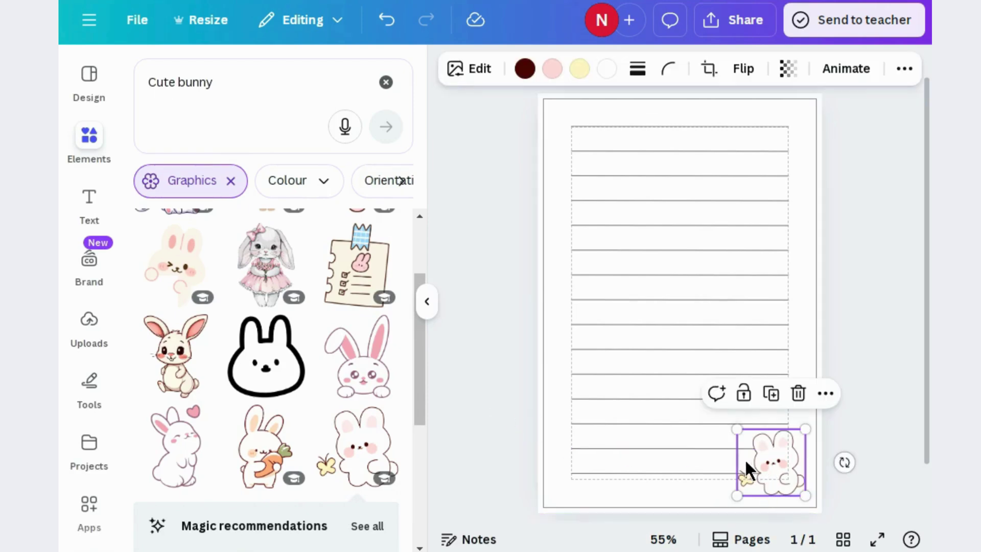
pyautogui.moveTo(731, 420); pyautogui.dragTo(729, 415)
pyautogui.click(508, 392)
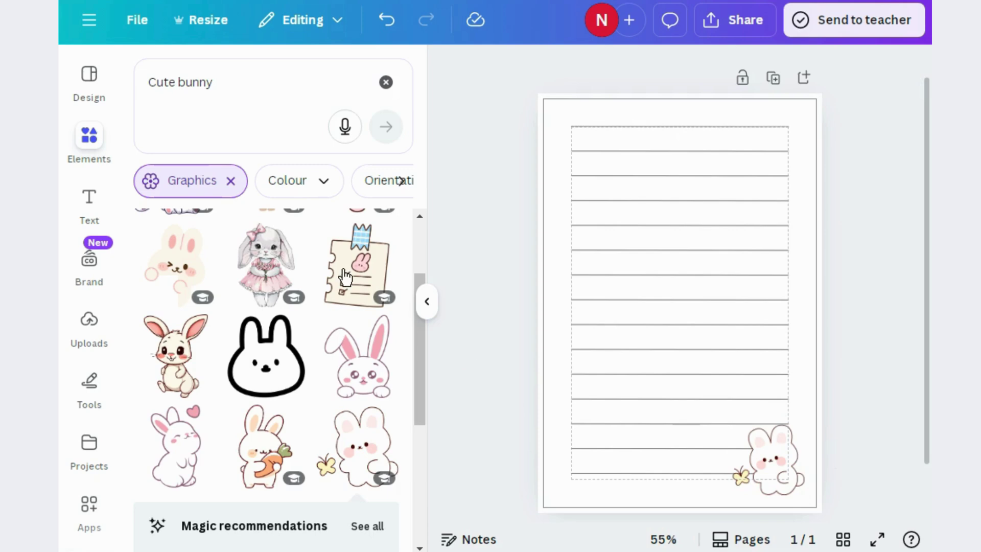
# Replace the element search with "Pink bow".
pyautogui.click(257, 88)
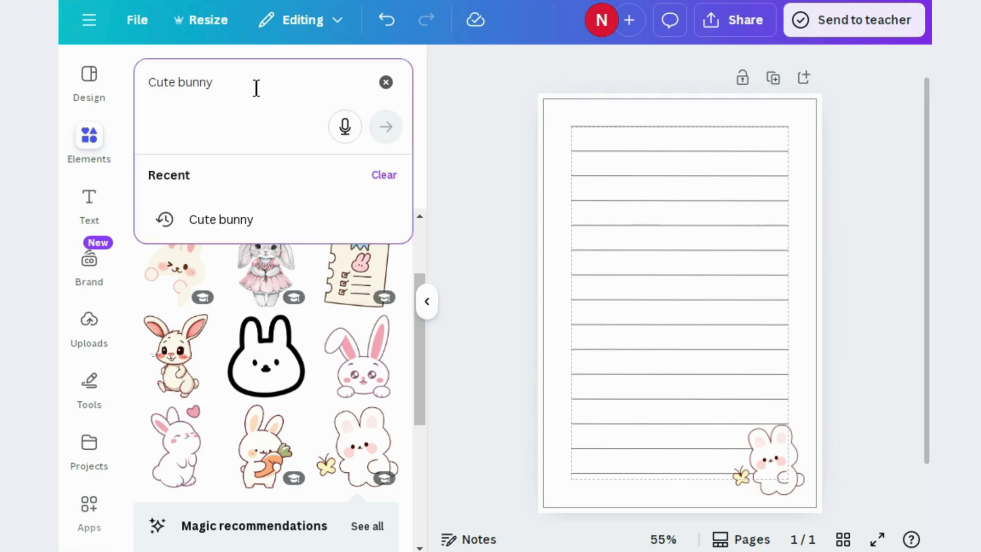
pyautogui.hotkey('ctrl', 'a')
pyautogui.press('BackSpace')
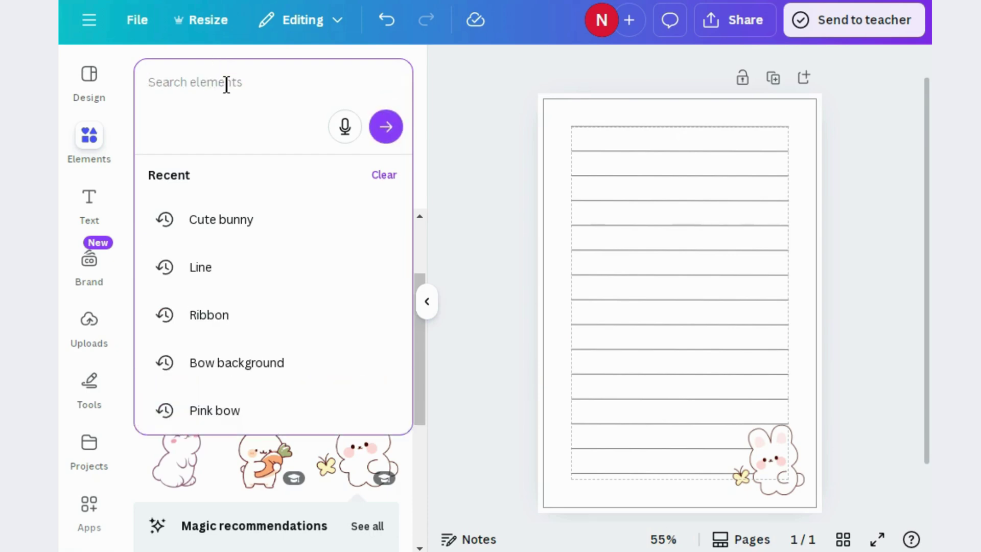
pyautogui.write('p')
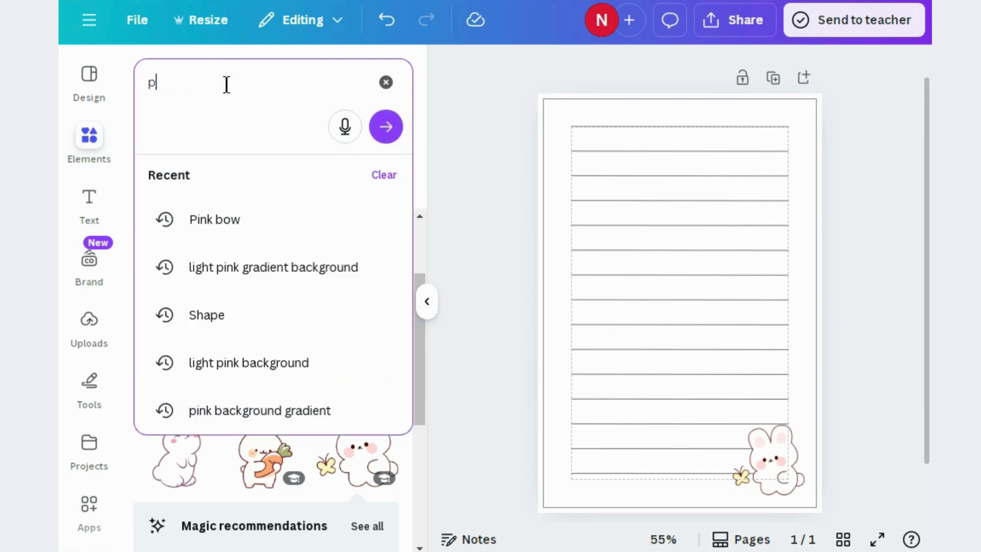
pyautogui.write('ink')
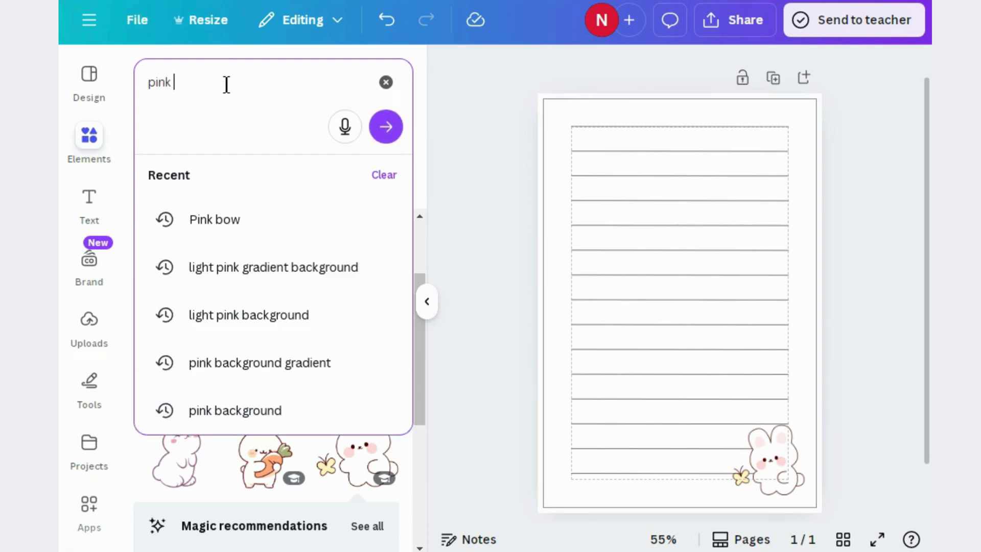
pyautogui.click(218, 216)
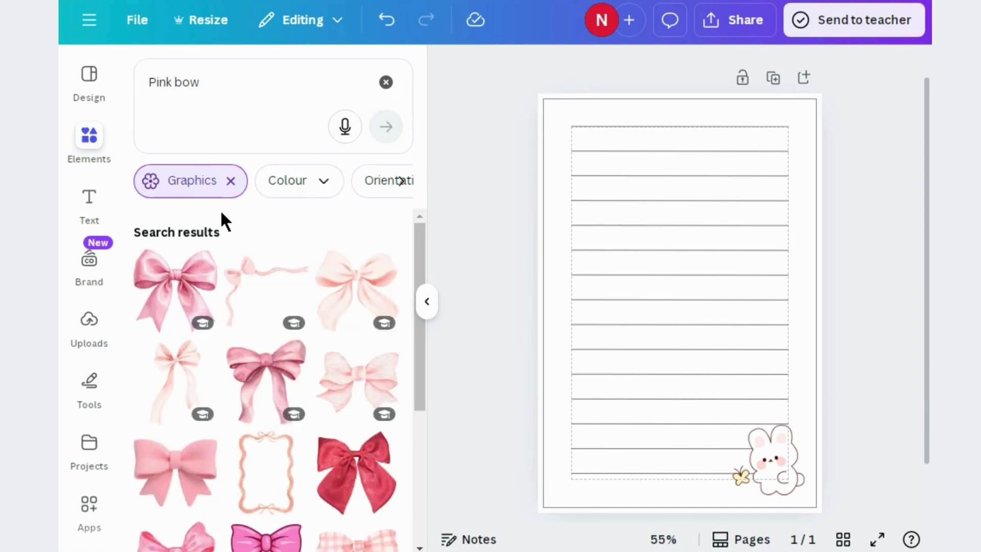
# Add the bright pink bow with the dark outline and place it, scaled down, over the page's upper-left margin corner.
pyautogui.moveTo(415, 259); pyautogui.dragTo(418, 357)
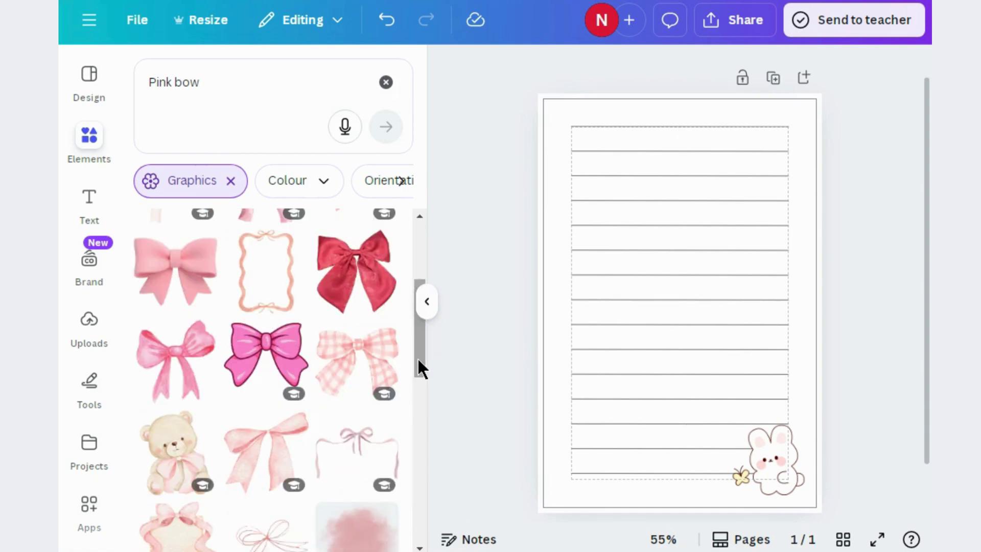
pyautogui.click(255, 372)
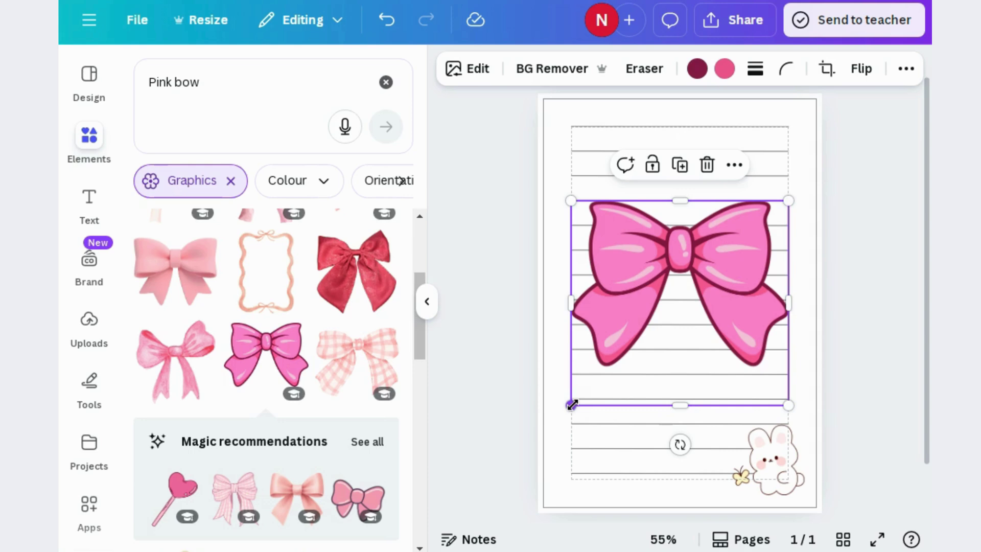
pyautogui.moveTo(572, 405); pyautogui.dragTo(711, 204)
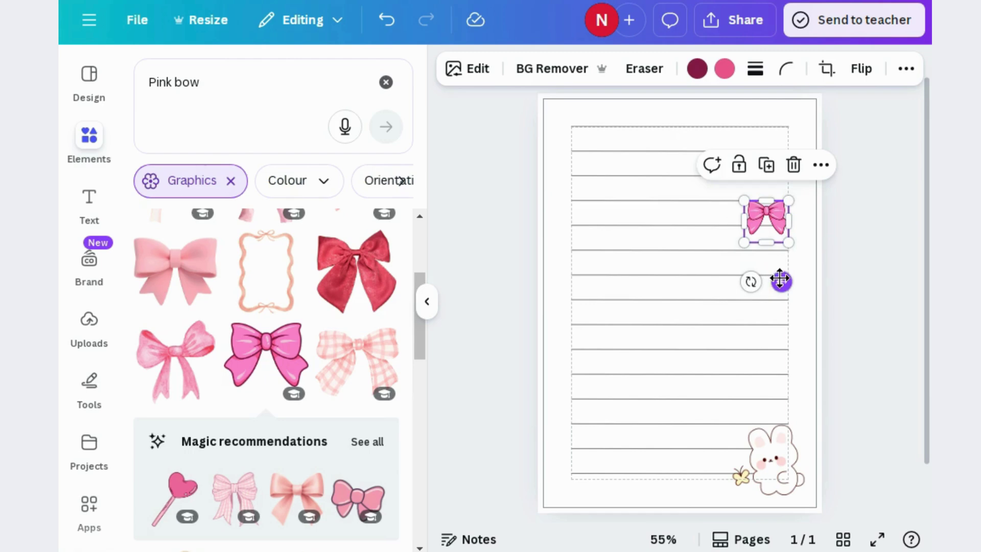
pyautogui.moveTo(780, 279); pyautogui.dragTo(592, 194)
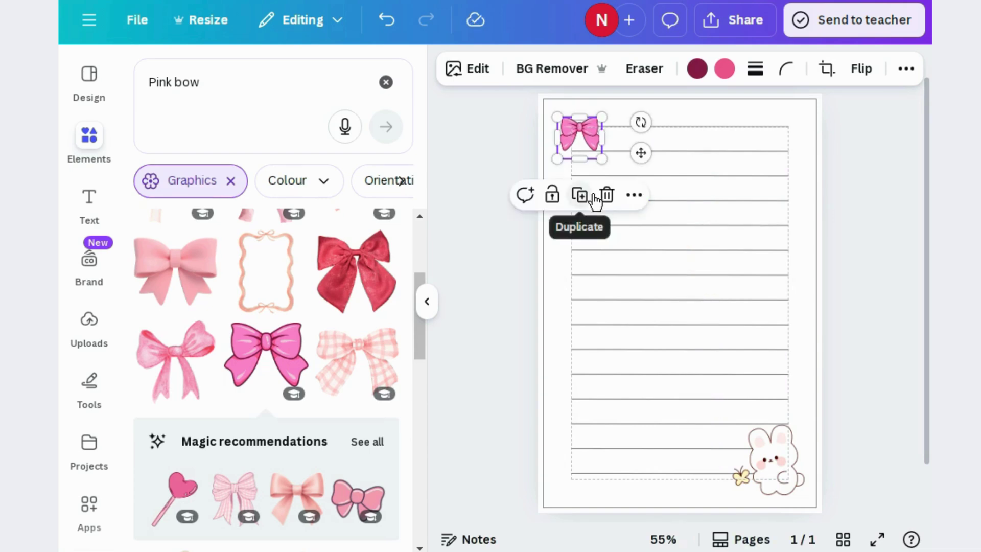
# Shorten the top line from its left end to about 2.1 in, keeping its right end at the margin.
pyautogui.click(624, 128)
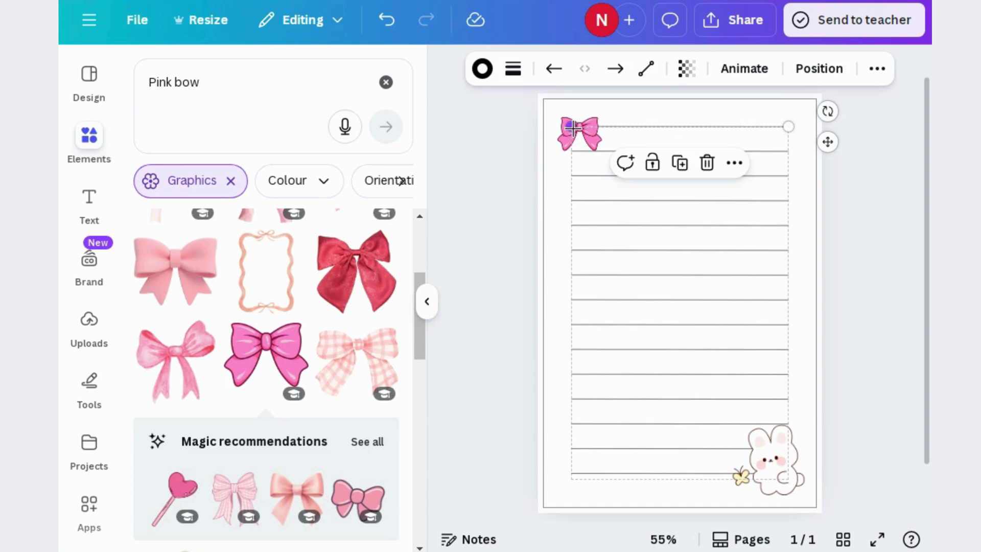
pyautogui.moveTo(585, 127); pyautogui.dragTo(695, 125)
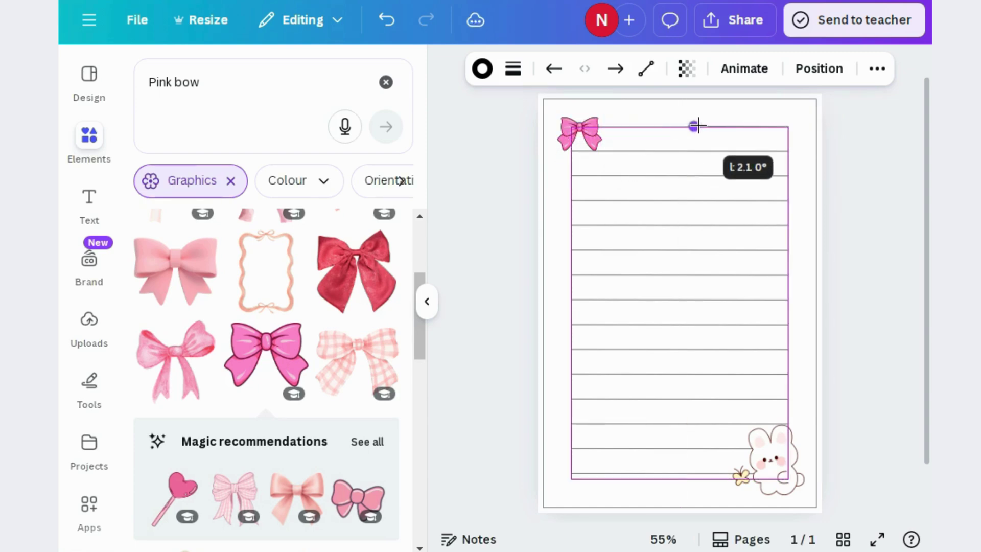
pyautogui.click(521, 145)
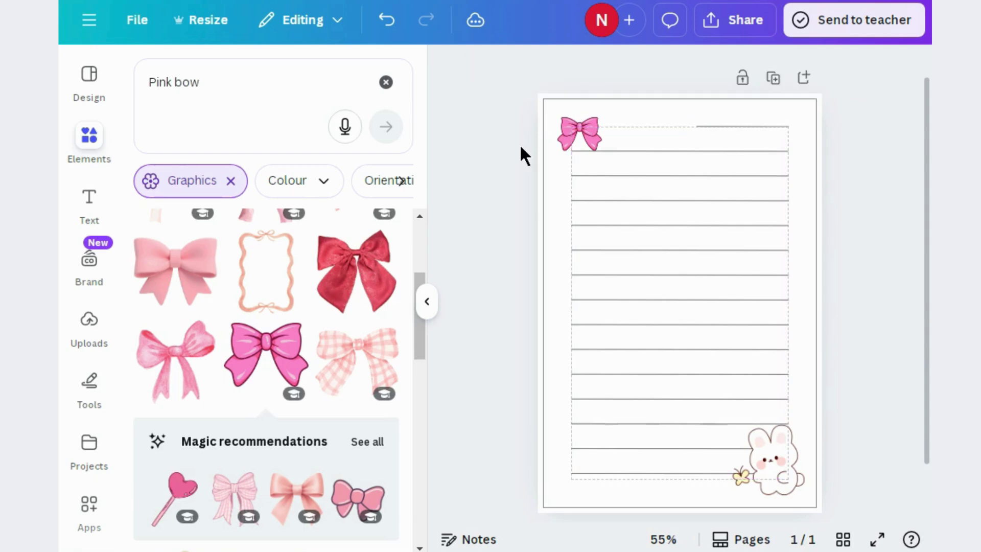
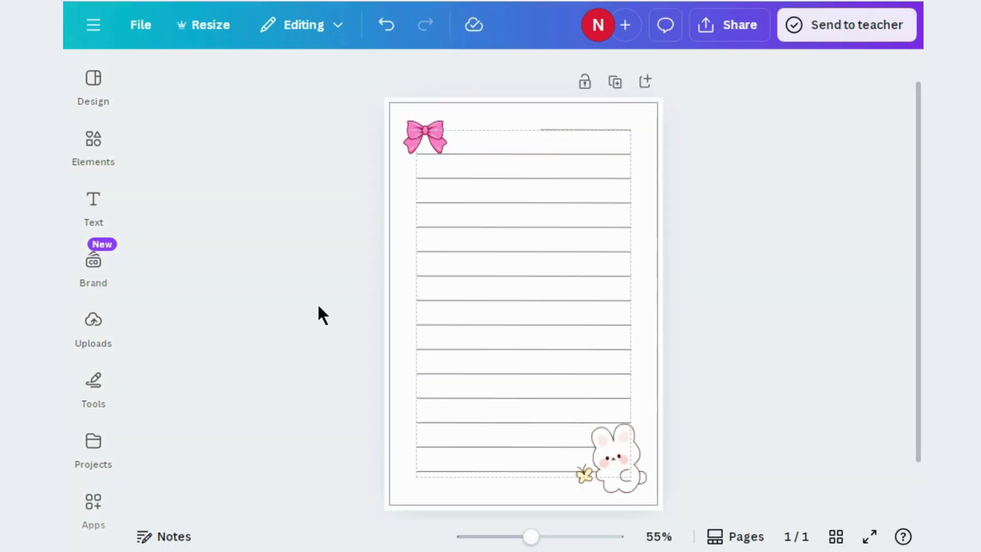
# Add a heading to the page and replace its text with "W".
pyautogui.click(92, 207)
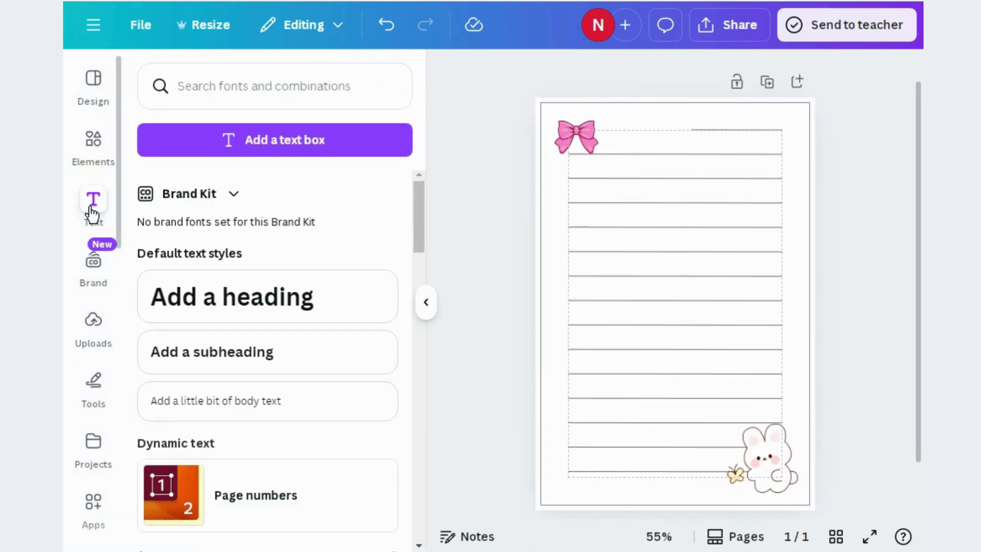
pyautogui.click(190, 302)
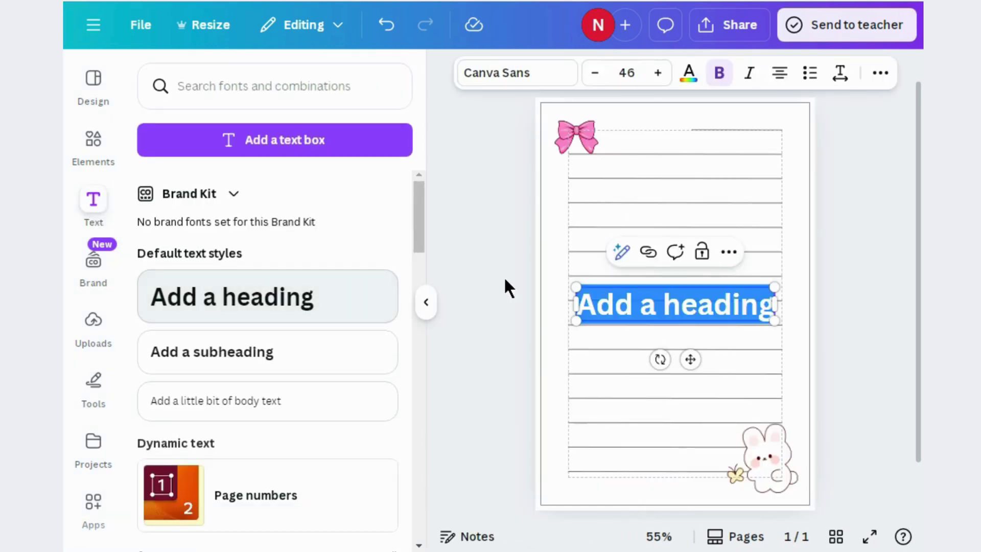
pyautogui.press('BackSpace')
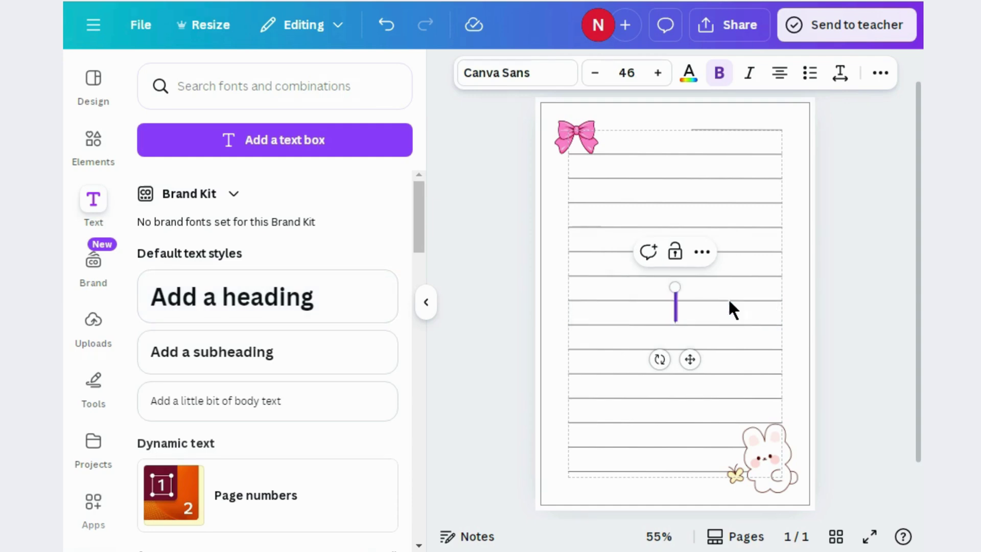
pyautogui.write('W')
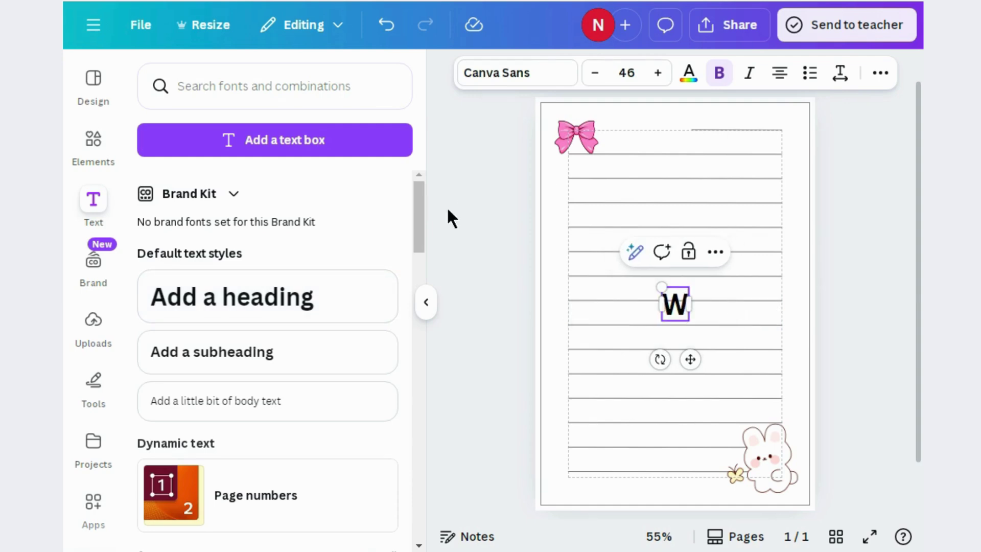
pyautogui.click(467, 204)
# Duplicate the "W" heading, place the copy directly below it and change the copy's text to "ishlist".
pyautogui.click(674, 304)
pyautogui.moveTo(691, 361); pyautogui.dragTo(693, 401)
pyautogui.doubleClick(684, 344)
pyautogui.press('BackSpace')
pyautogui.write('i')
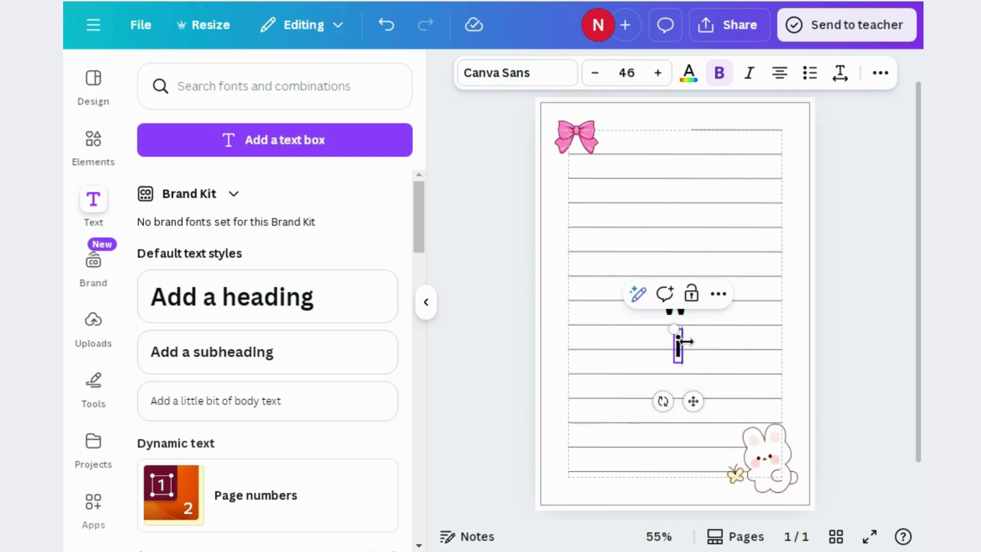
pyautogui.write('shlist')
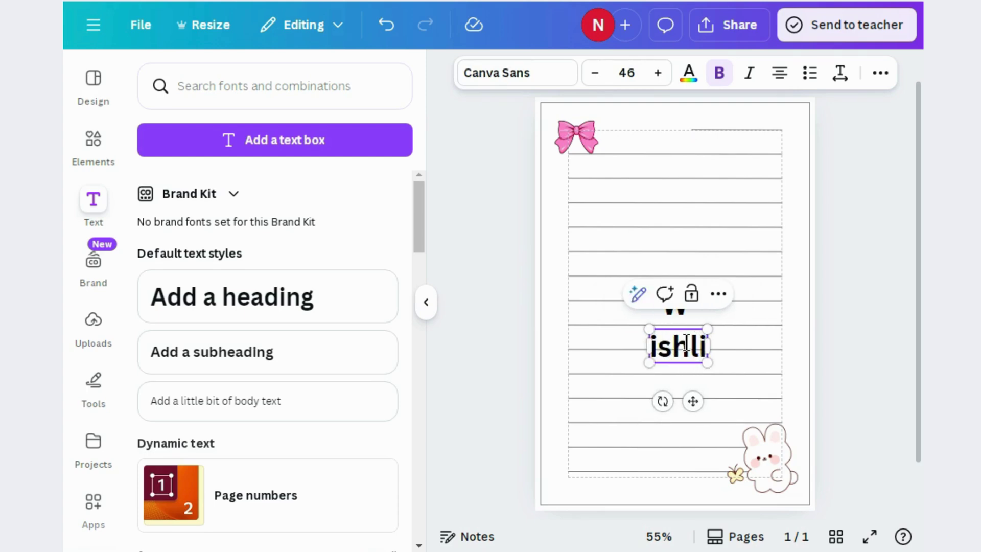
pyautogui.click(505, 291)
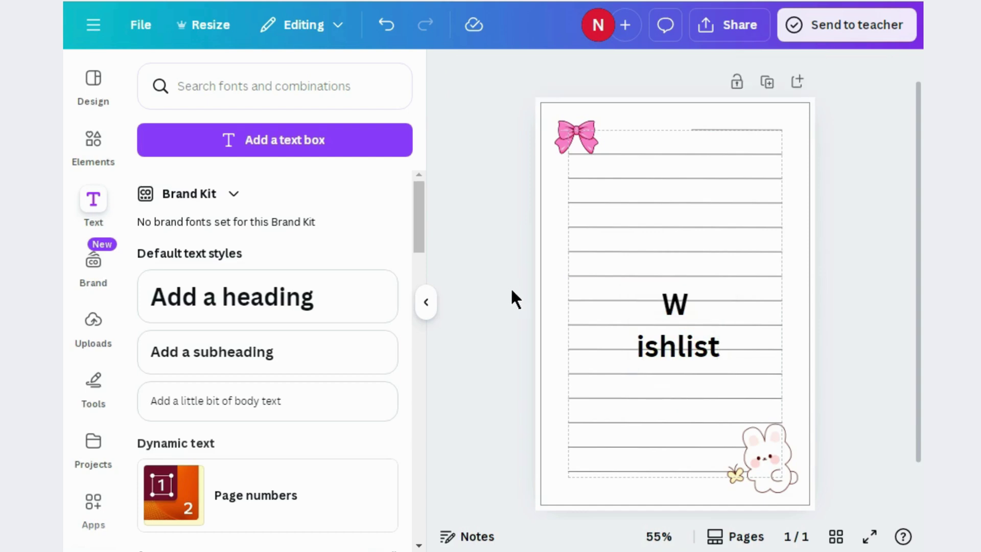
# Set the "ishlist" text to the Regular Brush font and apply that font change to all text in the design.
pyautogui.click(661, 348)
pyautogui.click(542, 81)
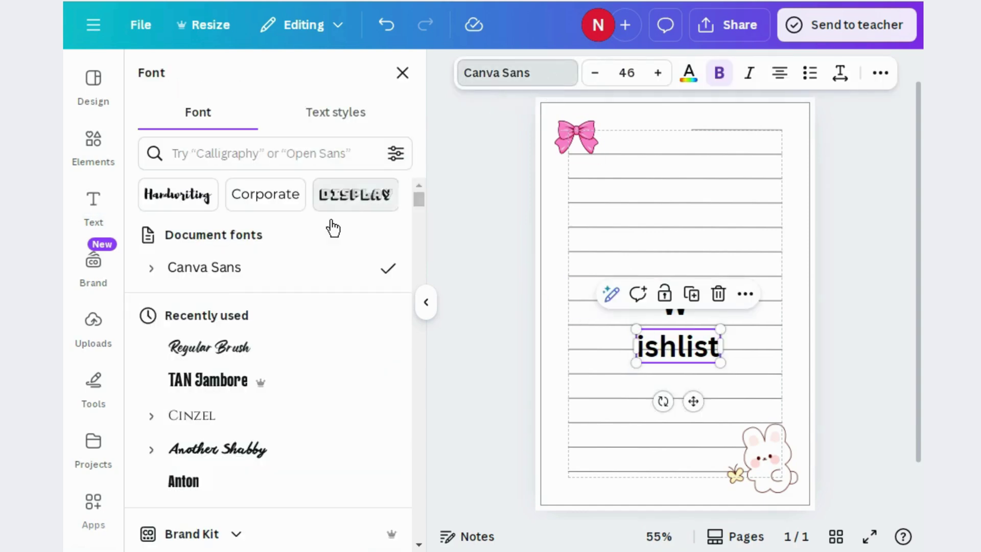
pyautogui.click(254, 347)
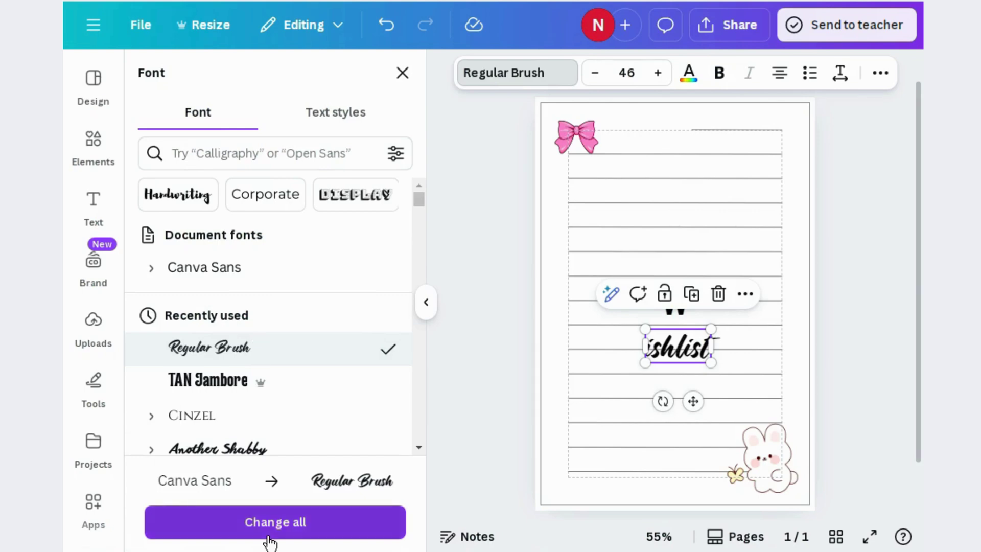
pyautogui.click(245, 532)
pyautogui.click(505, 296)
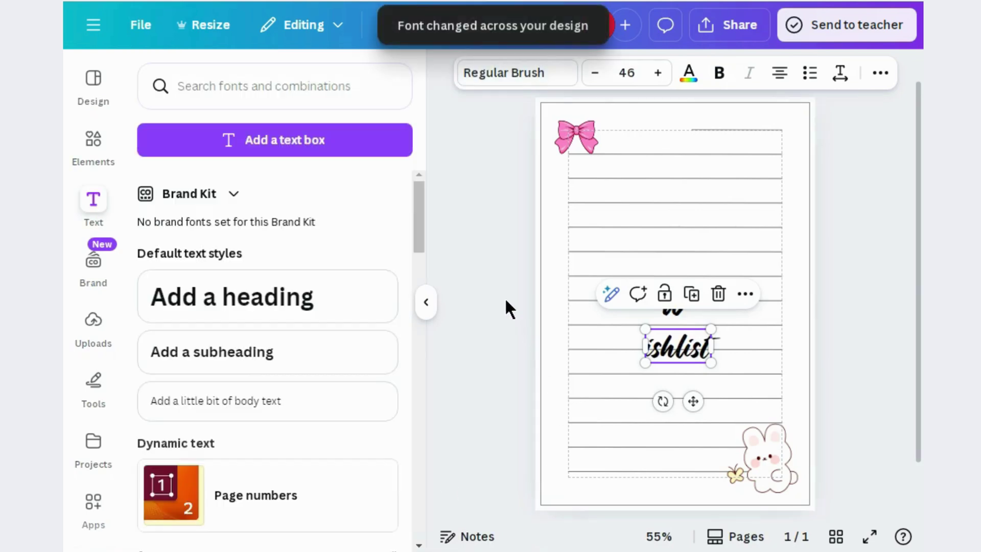
pyautogui.click(504, 296)
# Move the "W" heading to the top of the page beside the bow and reduce its font size to 45.
pyautogui.click(668, 307)
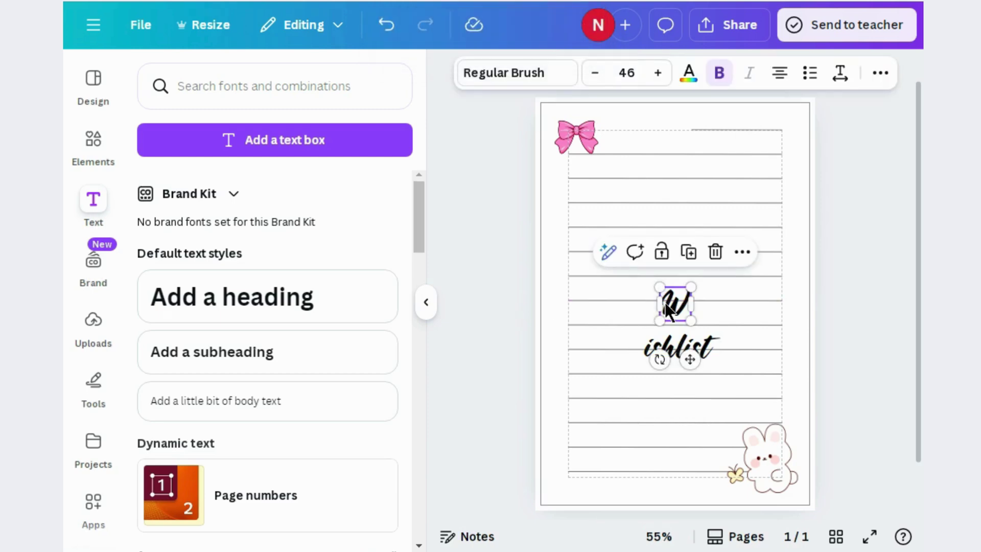
pyautogui.moveTo(688, 359); pyautogui.dragTo(643, 178)
pyautogui.click(594, 72)
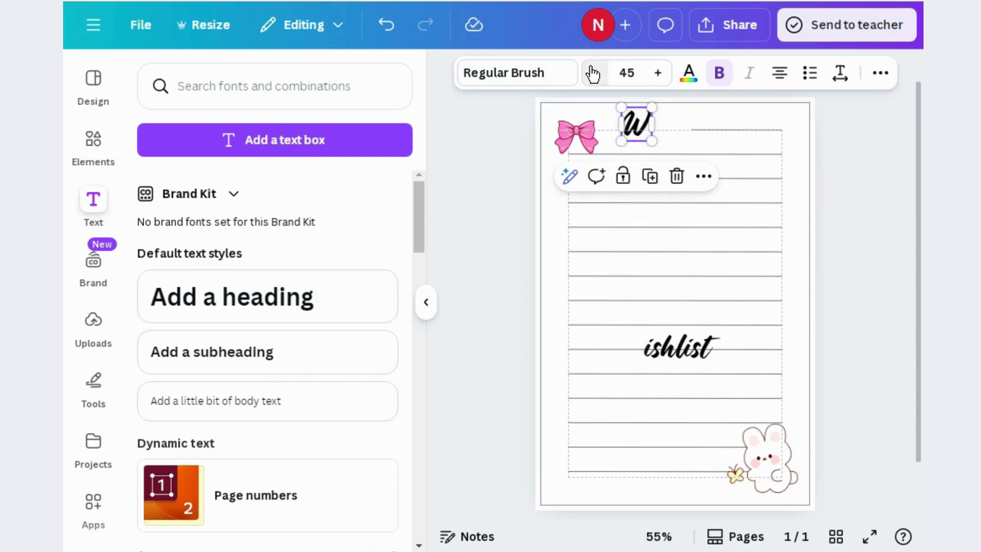
# Move the "ishlist" text up beside the "W" at the top of the page and set its font size to 25.
pyautogui.click(678, 361)
pyautogui.moveTo(693, 399); pyautogui.dragTo(692, 190)
pyautogui.click(602, 76)
pyautogui.click(602, 76)
pyautogui.click(602, 77)
pyautogui.click(602, 77)
pyautogui.click(603, 76)
pyautogui.click(602, 77)
pyautogui.click(603, 76)
pyautogui.doubleClick(602, 77)
pyautogui.doubleClick(602, 76)
pyautogui.doubleClick(602, 76)
pyautogui.doubleClick(602, 77)
pyautogui.click(602, 77)
pyautogui.click(602, 77)
pyautogui.click(602, 77)
pyautogui.click(602, 77)
pyautogui.click(602, 76)
pyautogui.click(602, 77)
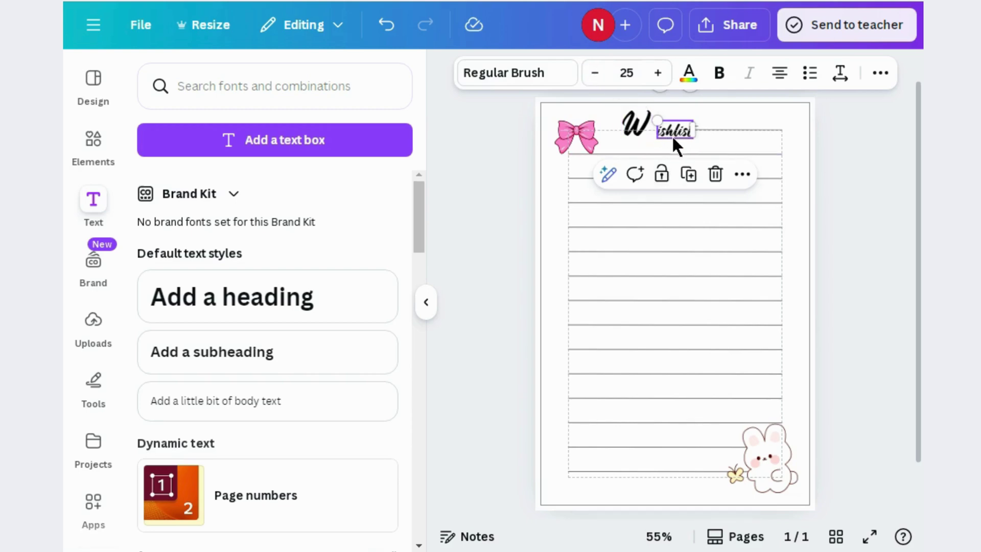
pyautogui.moveTo(672, 128); pyautogui.dragTo(667, 124)
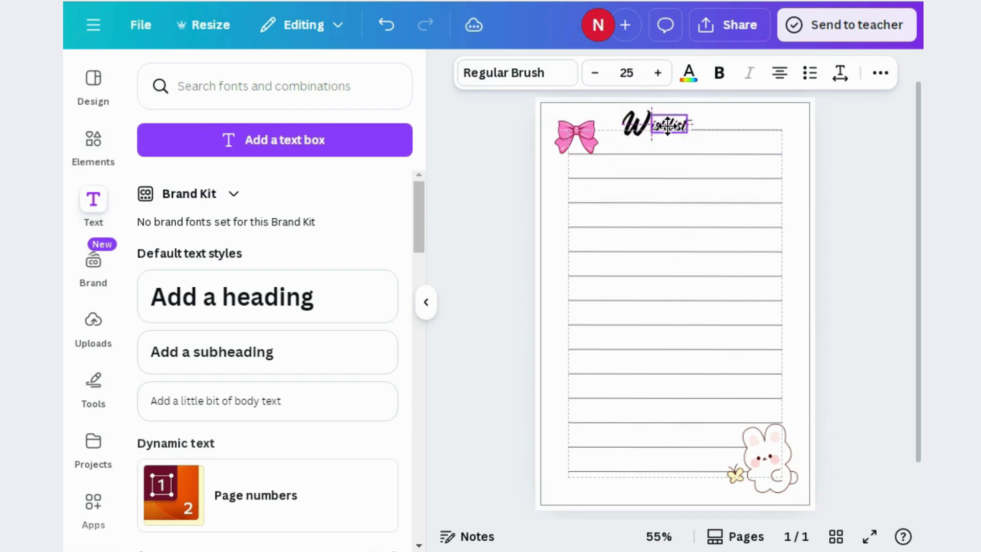
# Set the "W" font size to 38 and shift it against "ishlist" so both read as one title.
pyautogui.click(635, 115)
pyautogui.click(596, 73)
pyautogui.click(596, 73)
pyautogui.click(596, 74)
pyautogui.click(595, 73)
pyautogui.click(596, 73)
pyautogui.click(596, 73)
pyautogui.click(595, 73)
pyautogui.click(596, 73)
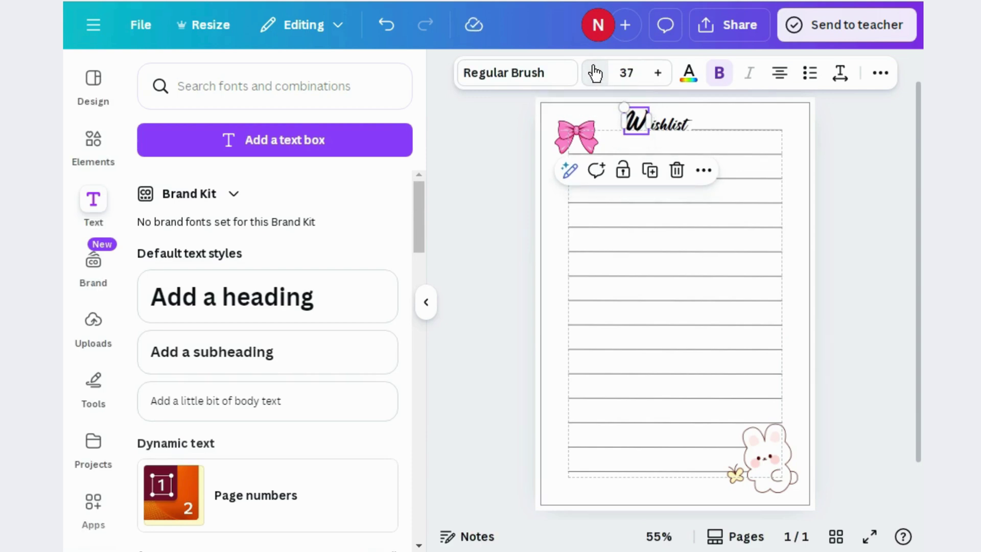
pyautogui.click(658, 74)
pyautogui.moveTo(639, 117); pyautogui.dragTo(646, 118)
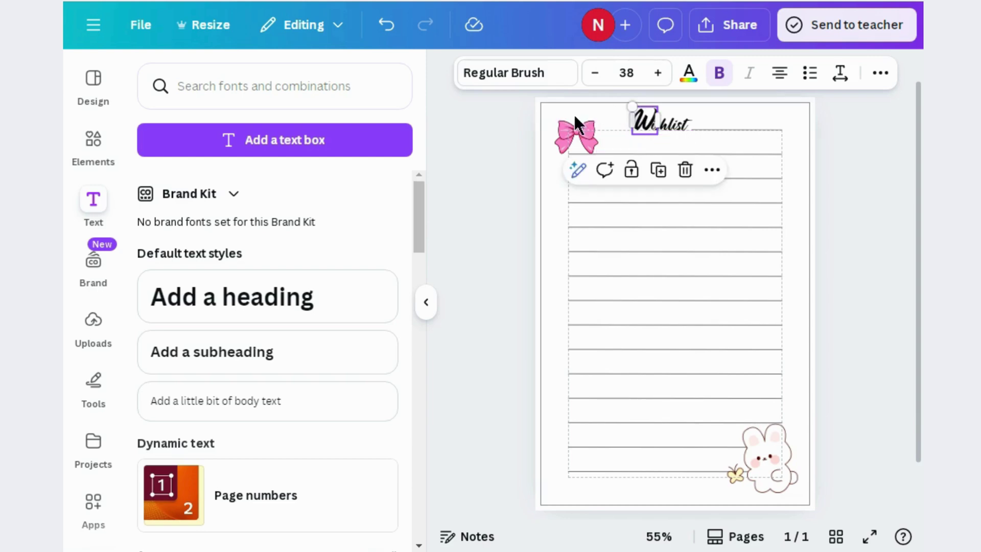
pyautogui.click(511, 122)
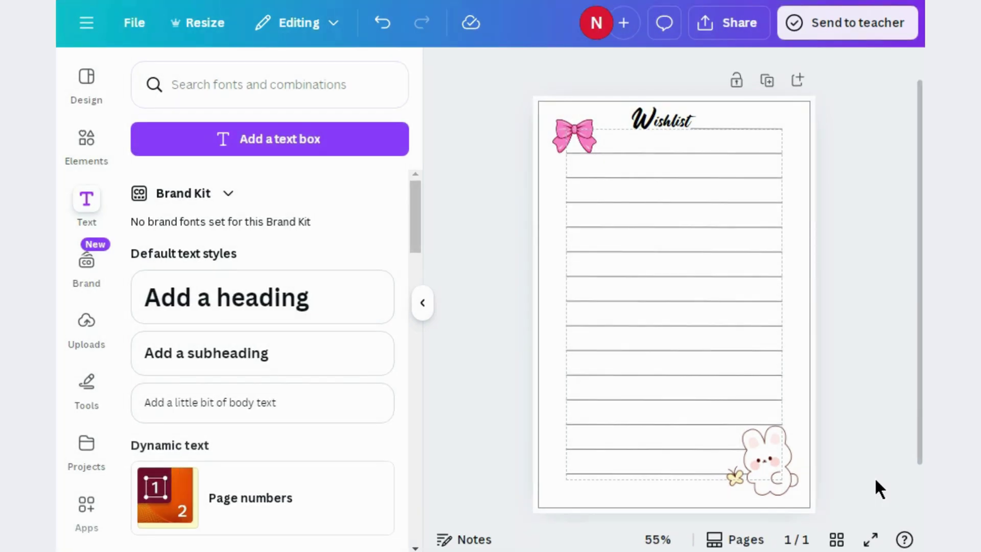
# Duplicate the finished wishlist page repeatedly in the page grid until the design has 140 pages.
pyautogui.click(837, 541)
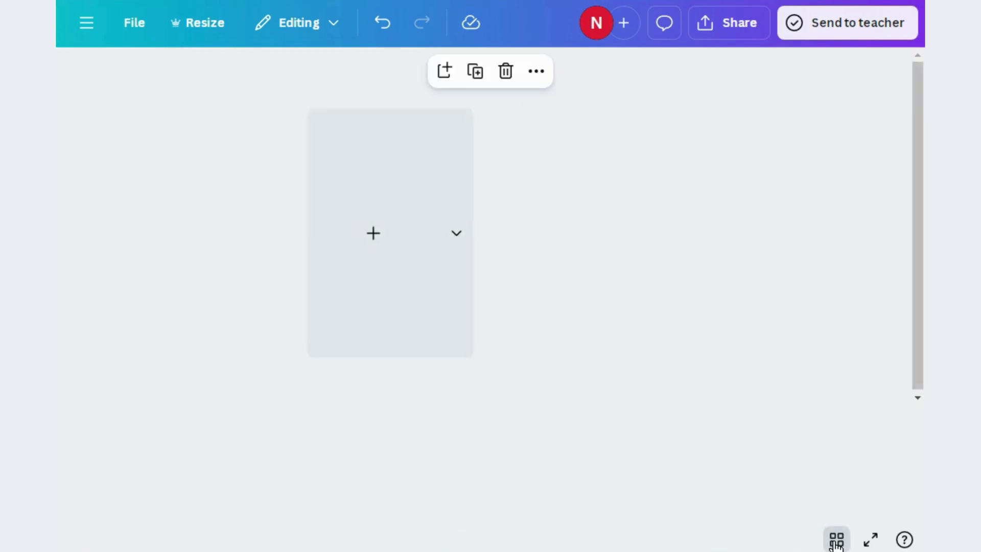
pyautogui.click(477, 76)
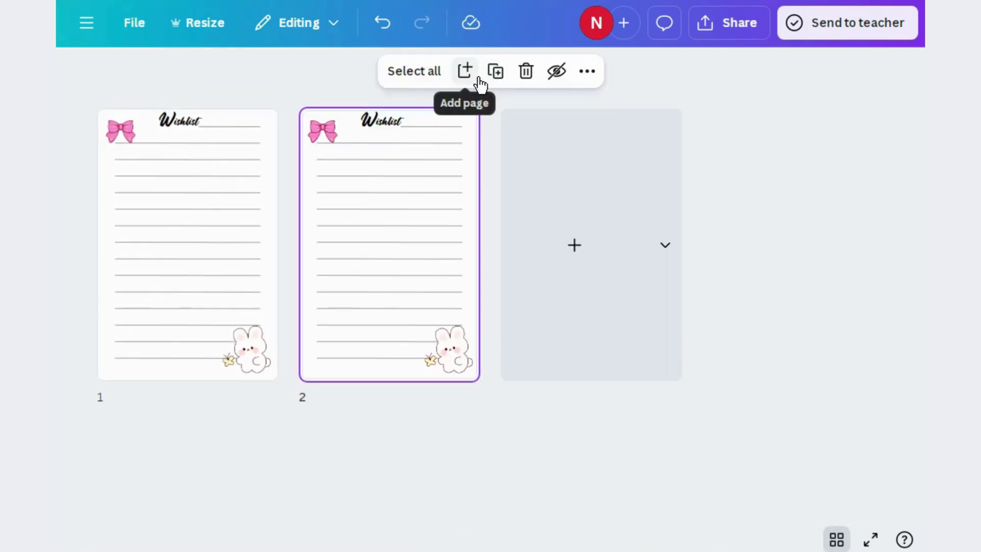
pyautogui.click(495, 72)
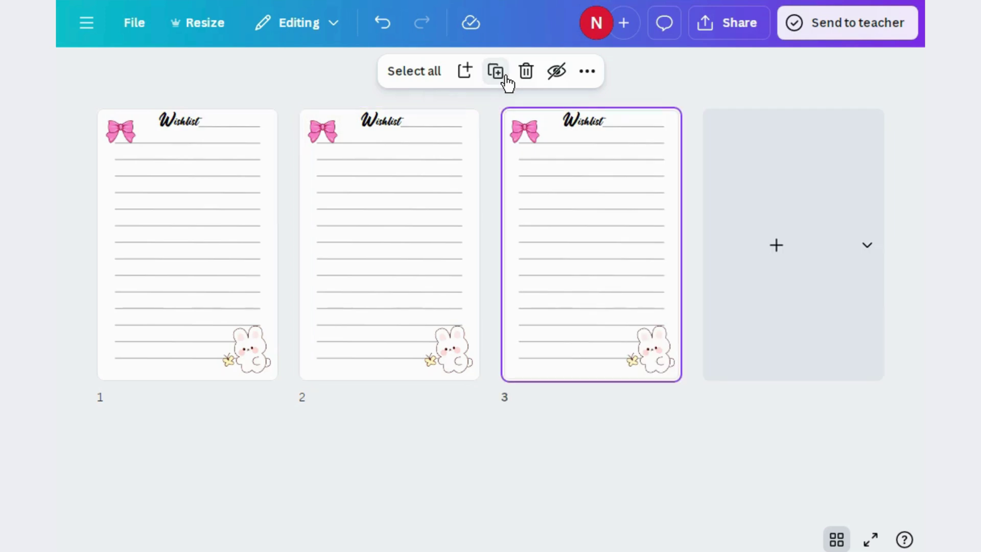
pyautogui.click(506, 77)
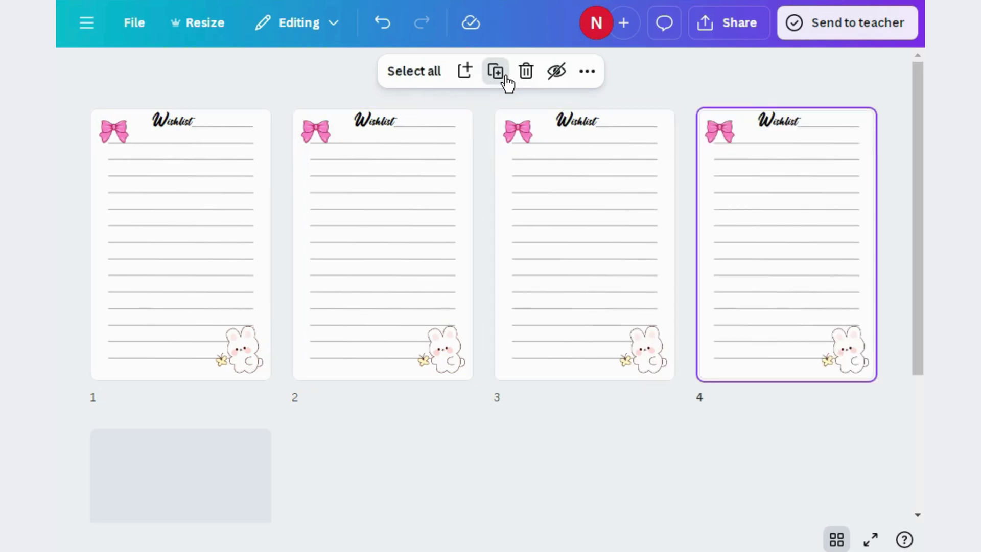
pyautogui.click(508, 83)
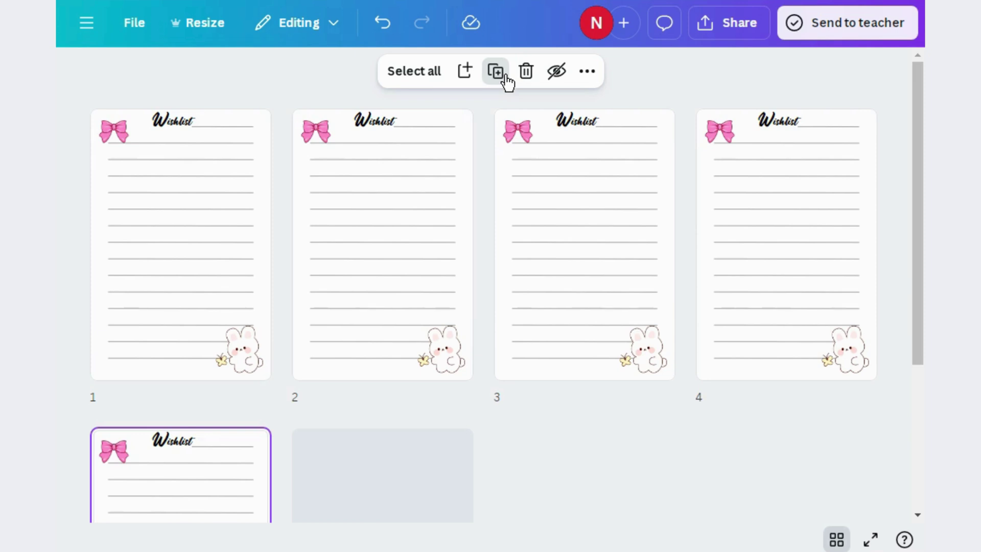
pyautogui.click(508, 83)
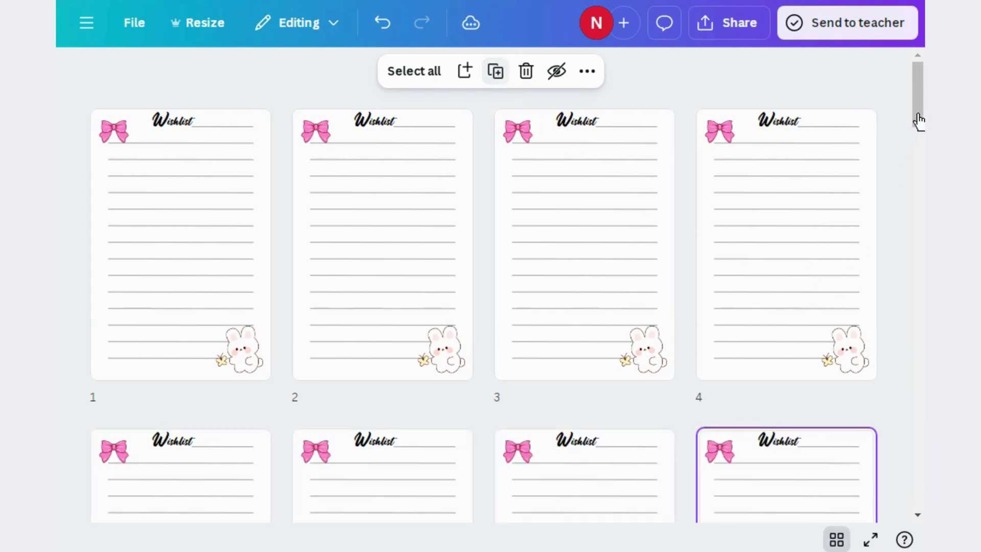
pyautogui.moveTo(912, 79); pyautogui.dragTo(912, 209)
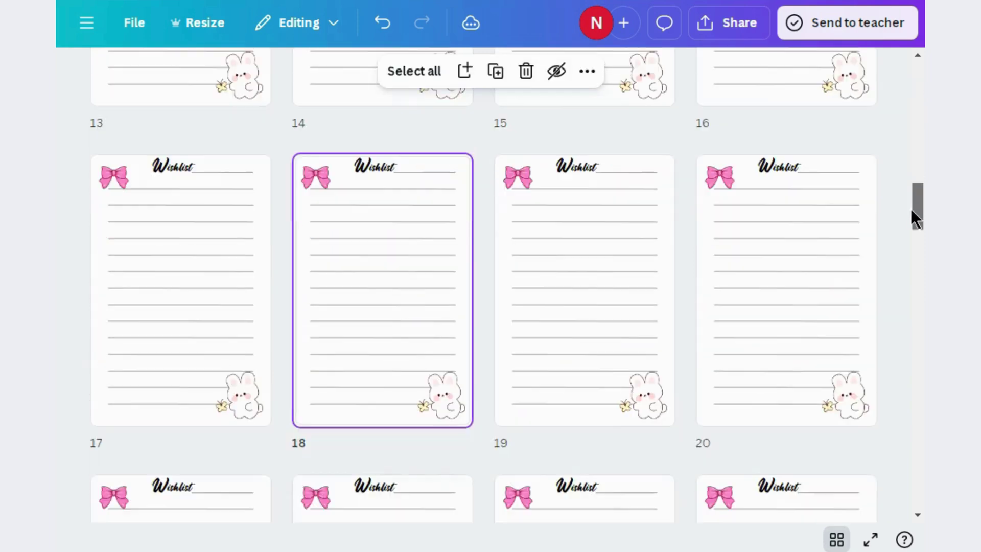
pyautogui.scroll(-5, 908, 258)
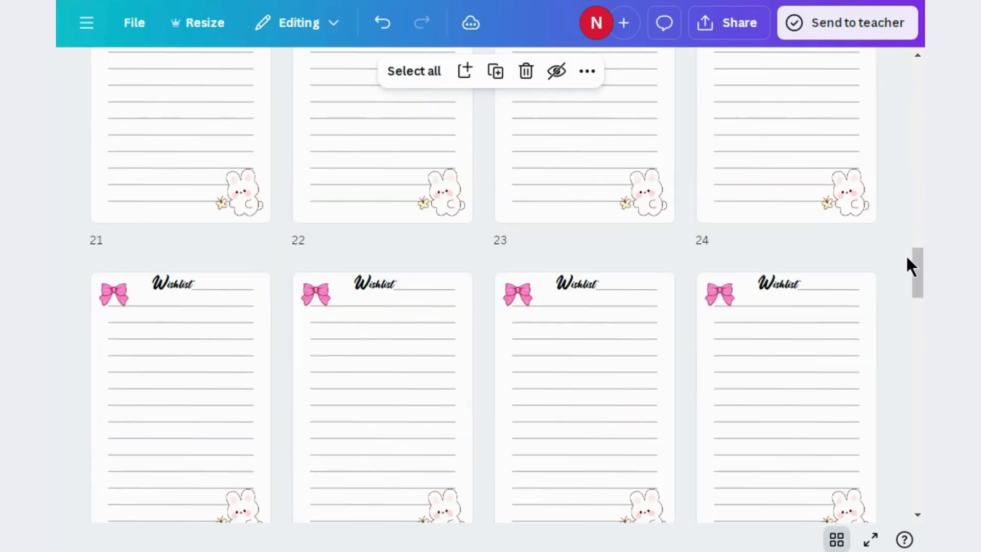
pyautogui.moveTo(924, 303); pyautogui.dragTo(924, 346)
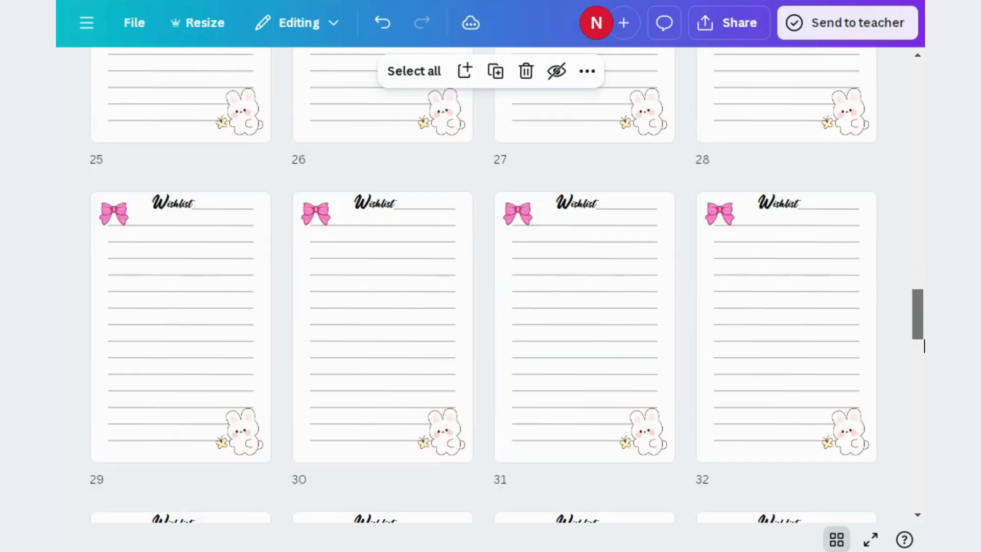
pyautogui.scroll(-3, 491, 287)
pyautogui.scroll(-3, 491, 286)
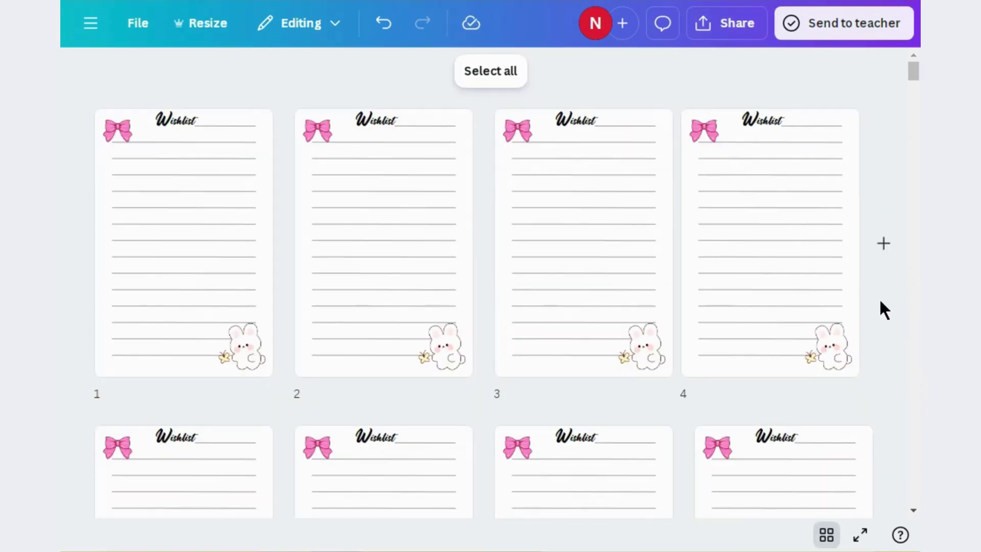
# Download pages 1–140 as a PDF Print file with the CMYK colour profile.
pyautogui.click(739, 23)
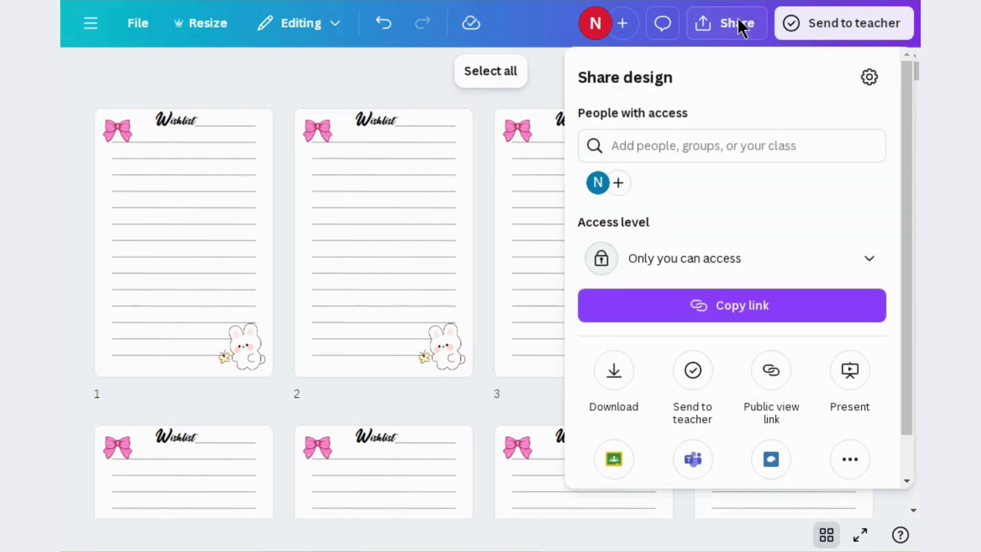
pyautogui.click(620, 376)
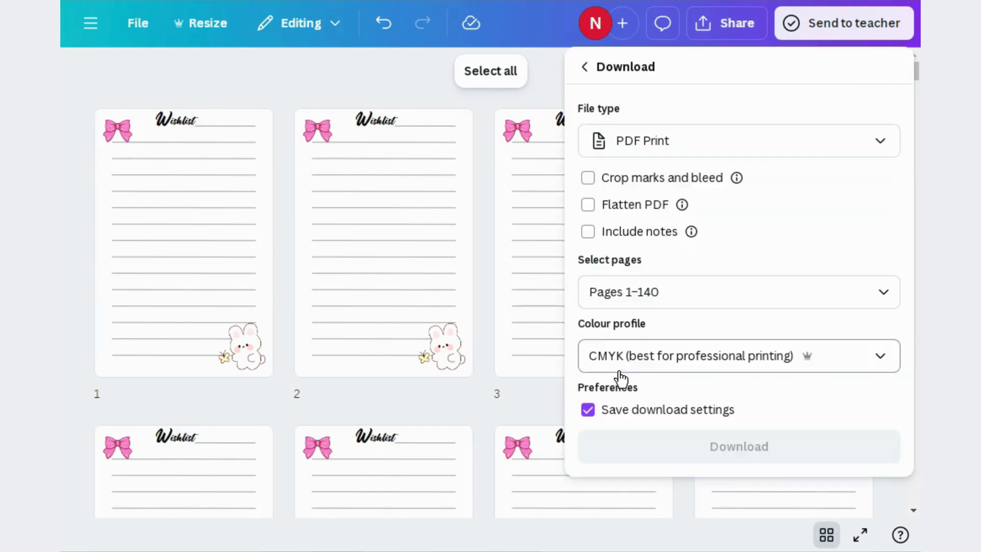
pyautogui.click(890, 153)
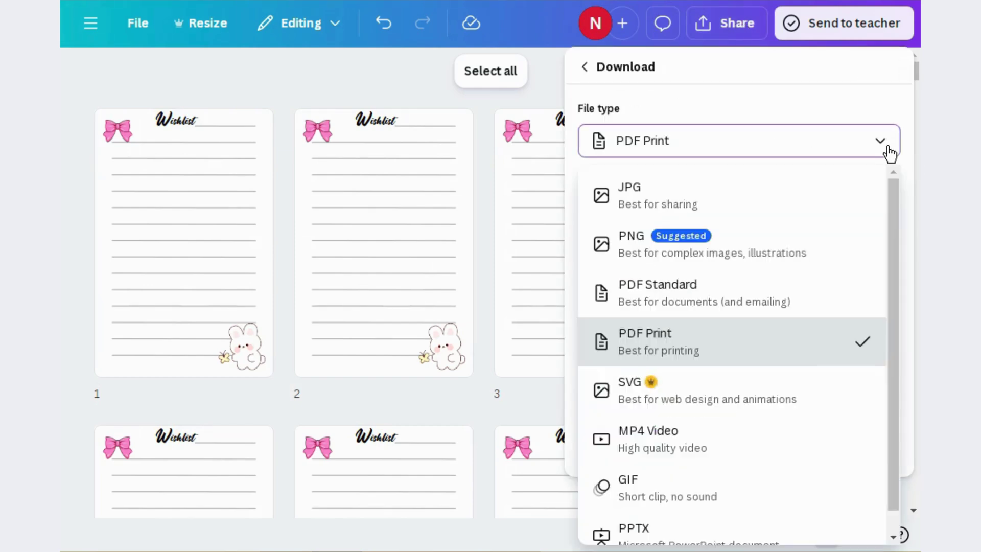
pyautogui.click(851, 361)
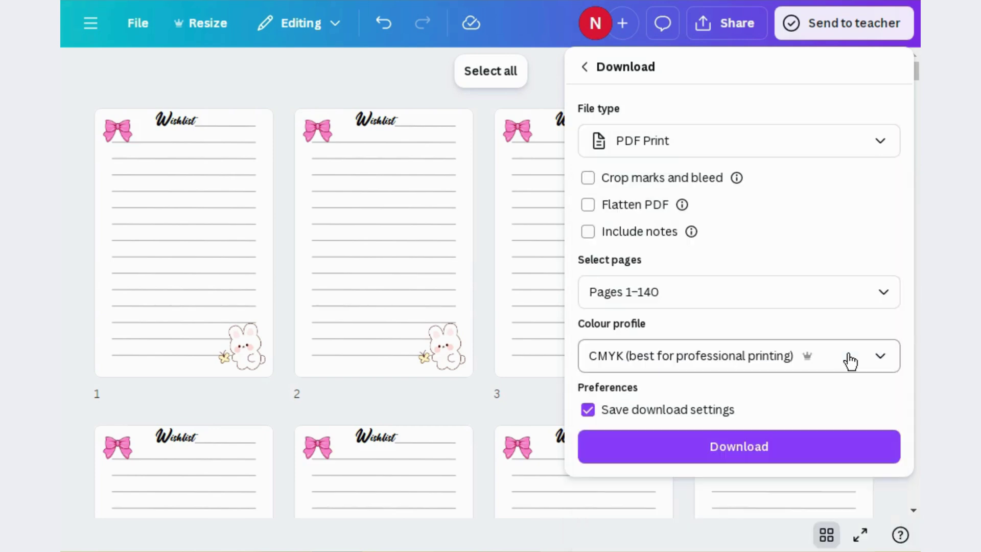
pyautogui.click(886, 298)
pyautogui.click(887, 299)
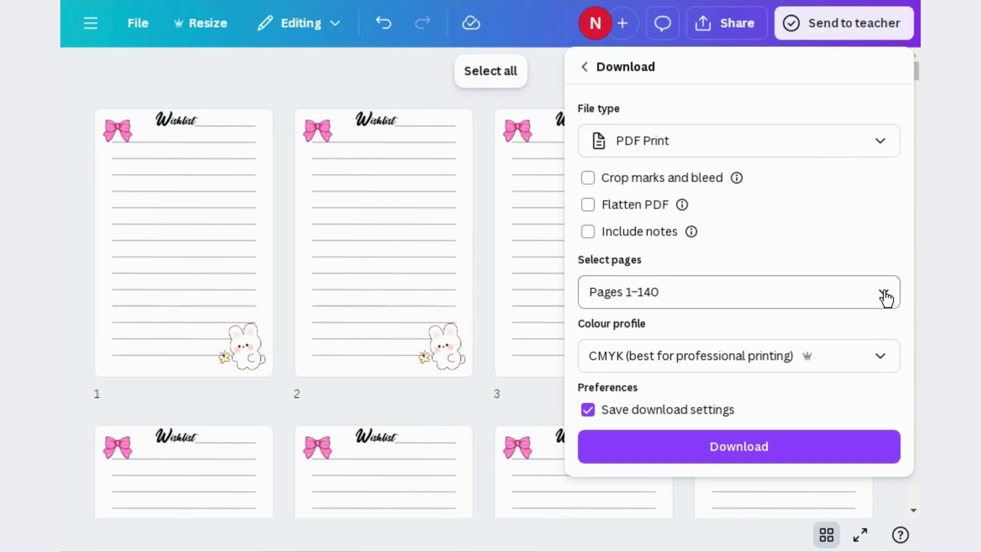
pyautogui.click(875, 372)
pyautogui.click(844, 452)
pyautogui.click(807, 450)
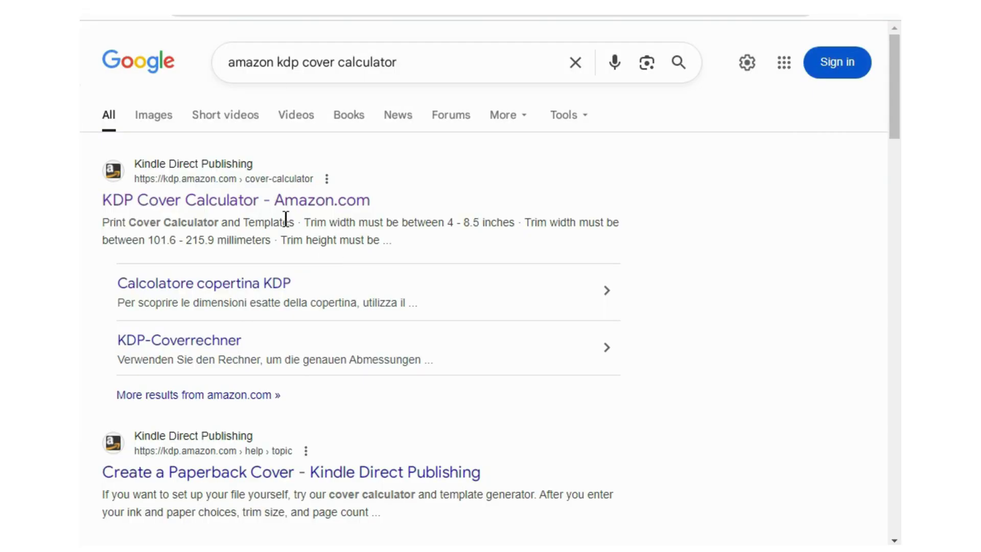
# Open the KDP Cover Calculator from the Google results and set the binding type to Paperback and interior type to Black & white.
pyautogui.click(287, 210)
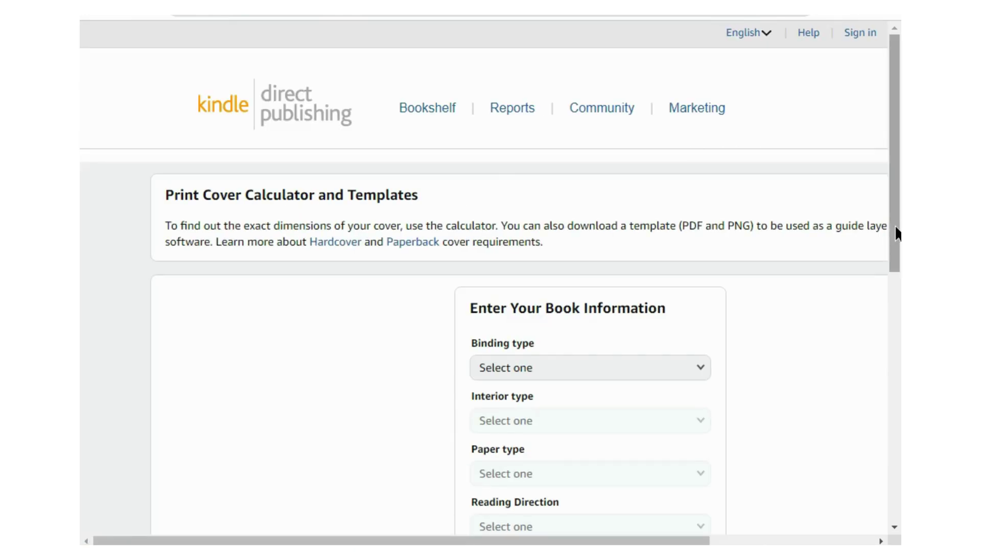
pyautogui.moveTo(898, 240); pyautogui.dragTo(898, 274)
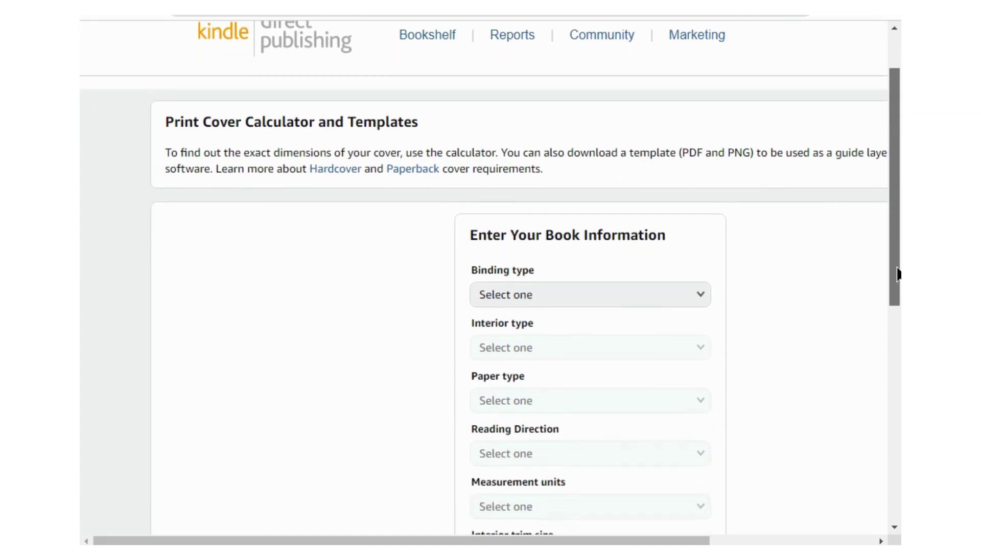
pyautogui.click(699, 296)
pyautogui.click(689, 314)
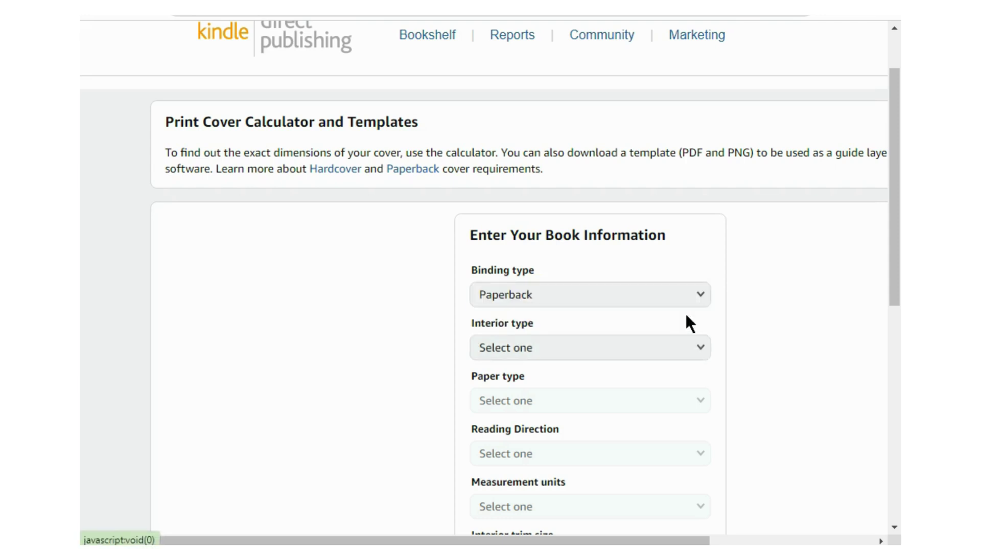
pyautogui.click(696, 347)
pyautogui.click(696, 349)
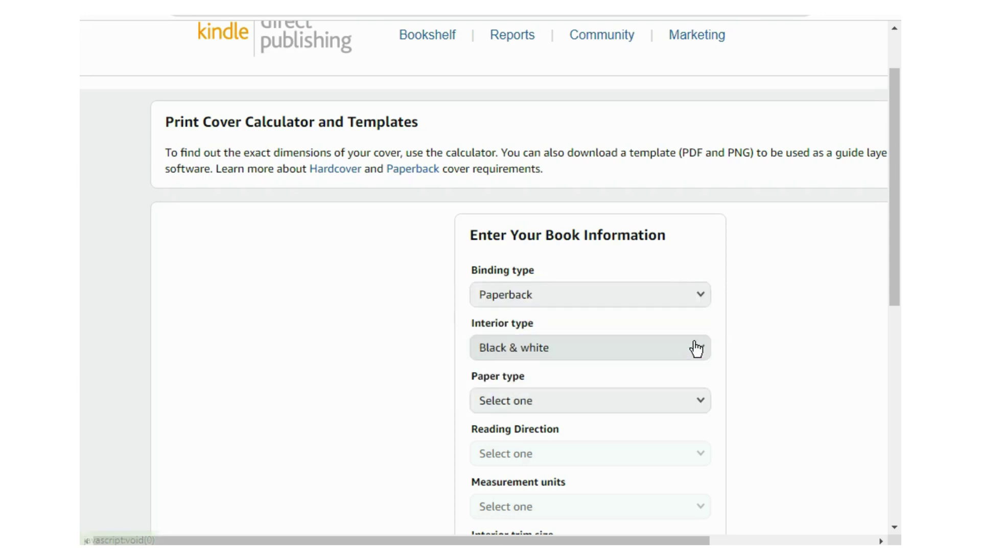
# Set the book's paper type to White paper and its reading direction to Left to Right.
pyautogui.click(696, 400)
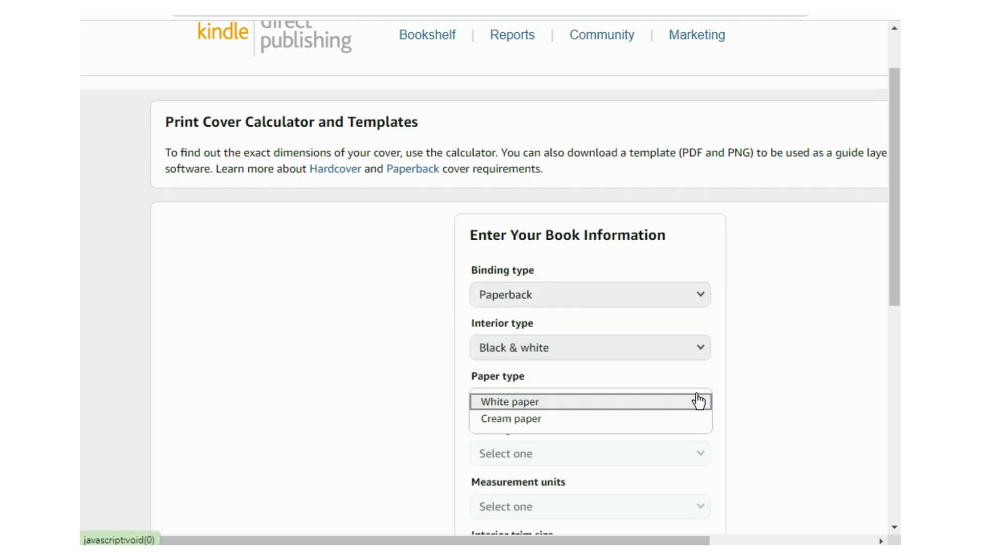
pyautogui.click(644, 405)
pyautogui.click(698, 455)
pyautogui.click(676, 453)
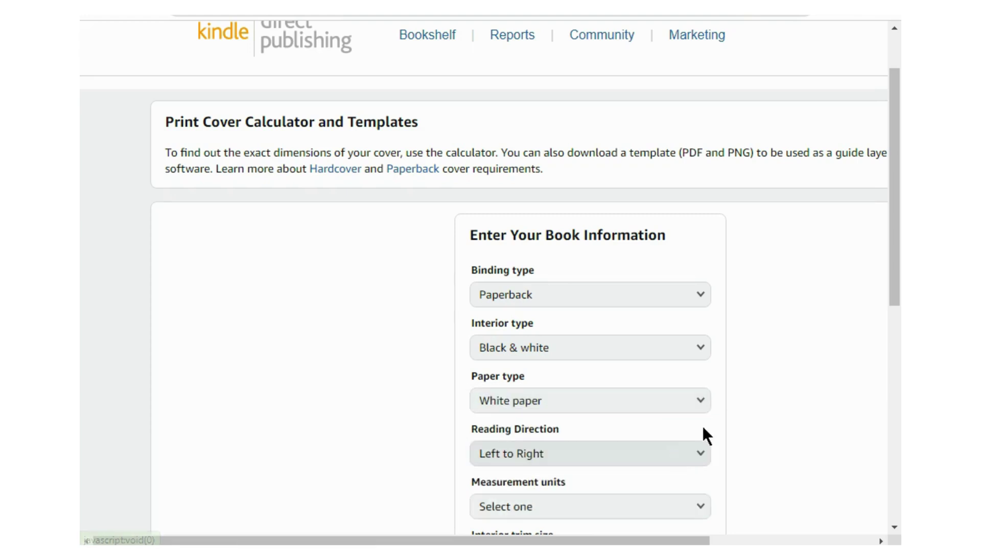
# Set the measurement units to Inches and the interior trim size to 6 x 9 in.
pyautogui.moveTo(898, 268); pyautogui.dragTo(898, 316)
pyautogui.click(703, 404)
pyautogui.click(704, 404)
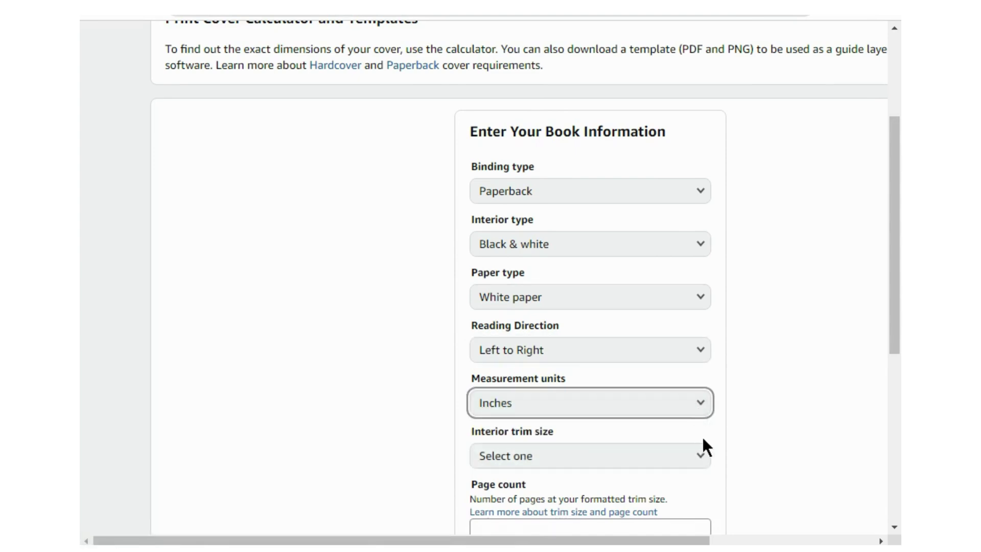
pyautogui.click(705, 455)
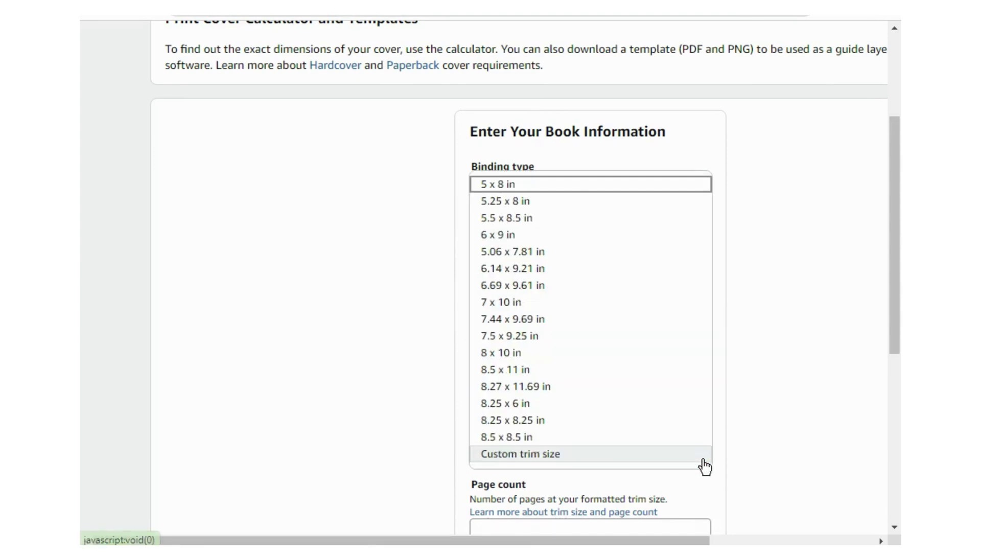
pyautogui.click(529, 236)
pyautogui.scroll(-2, 529, 281)
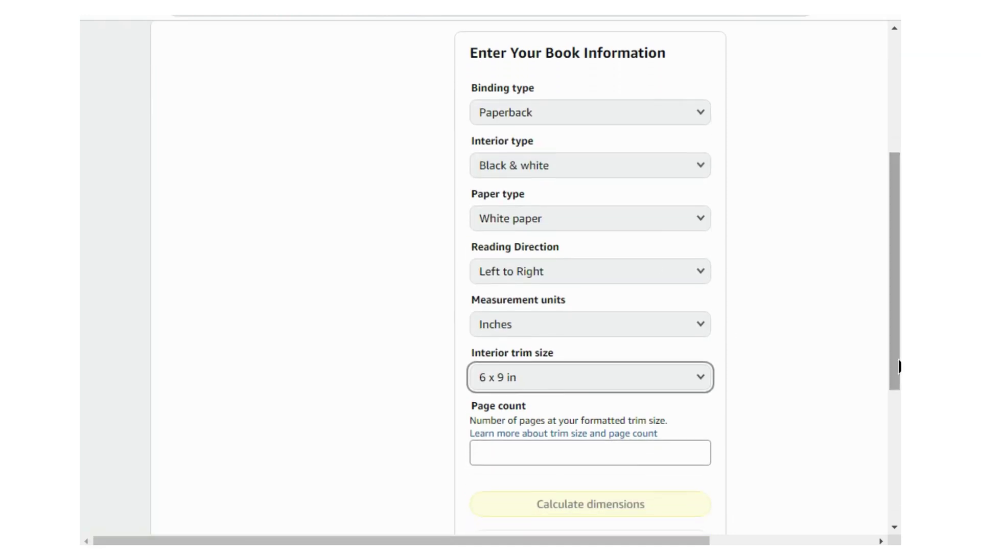
# Enter a page count of 140, calculate the cover dimensions and view the full dimension tables.
pyautogui.click(559, 450)
pyautogui.click(559, 450)
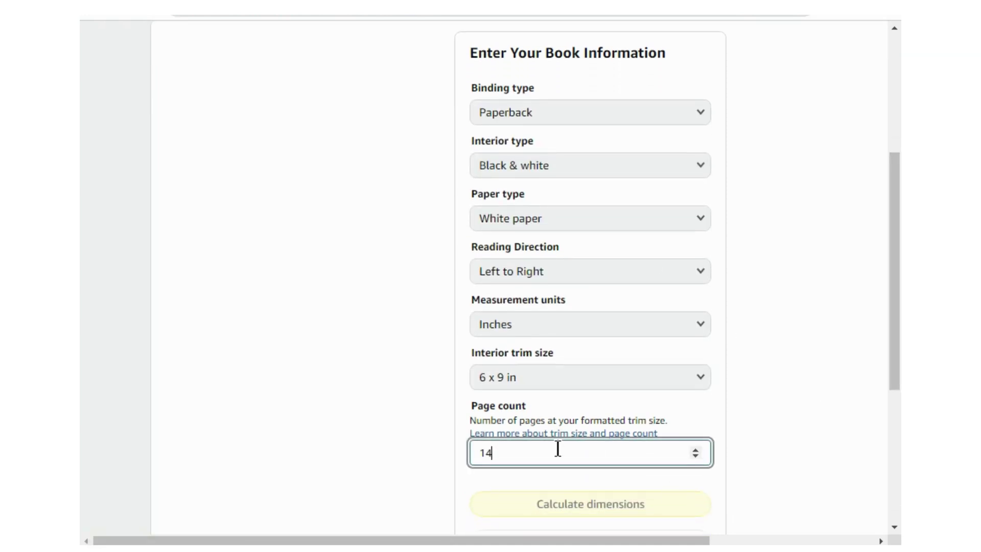
pyautogui.click(584, 509)
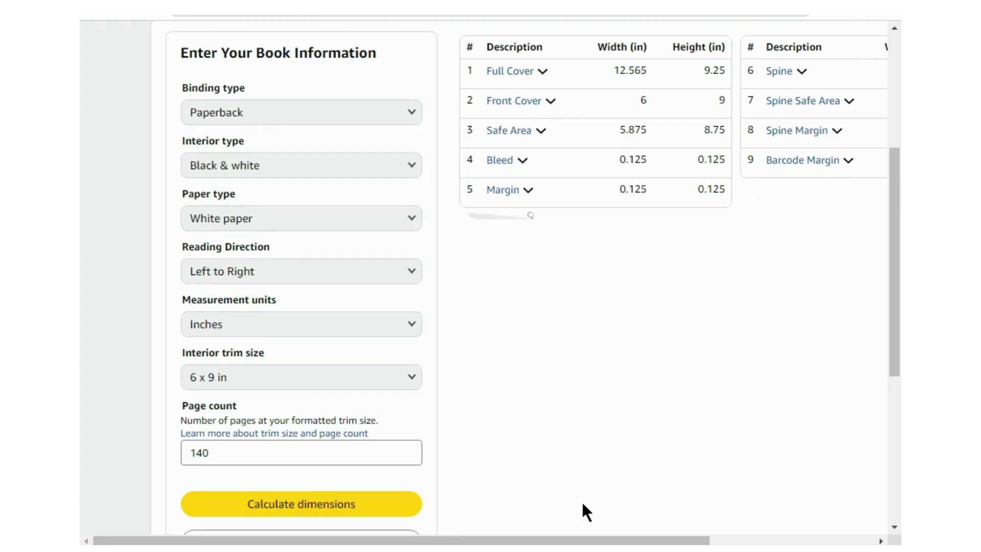
pyautogui.click(792, 540)
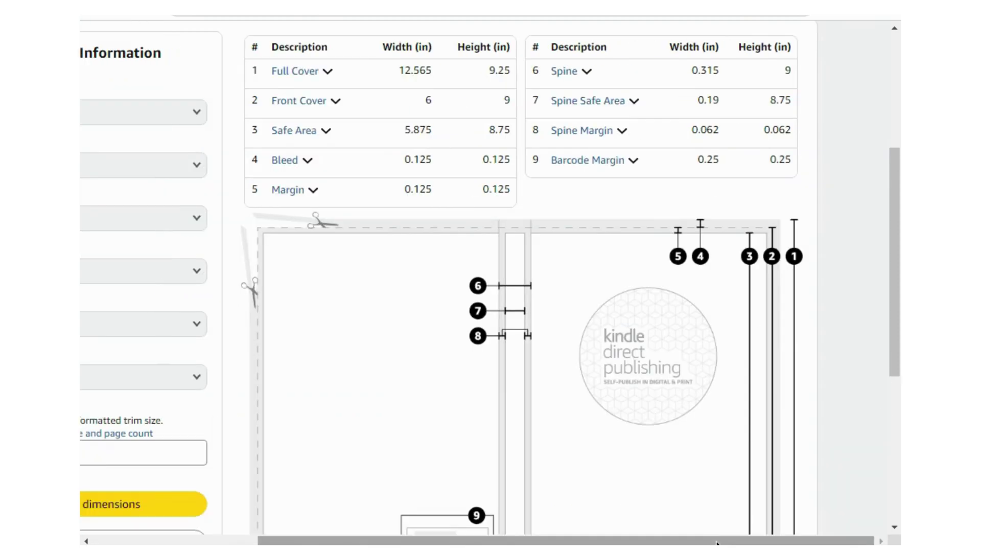
# Review the full cover diagram in the KDP calculator and download the matching cover template.
pyautogui.moveTo(899, 377); pyautogui.dragTo(898, 431)
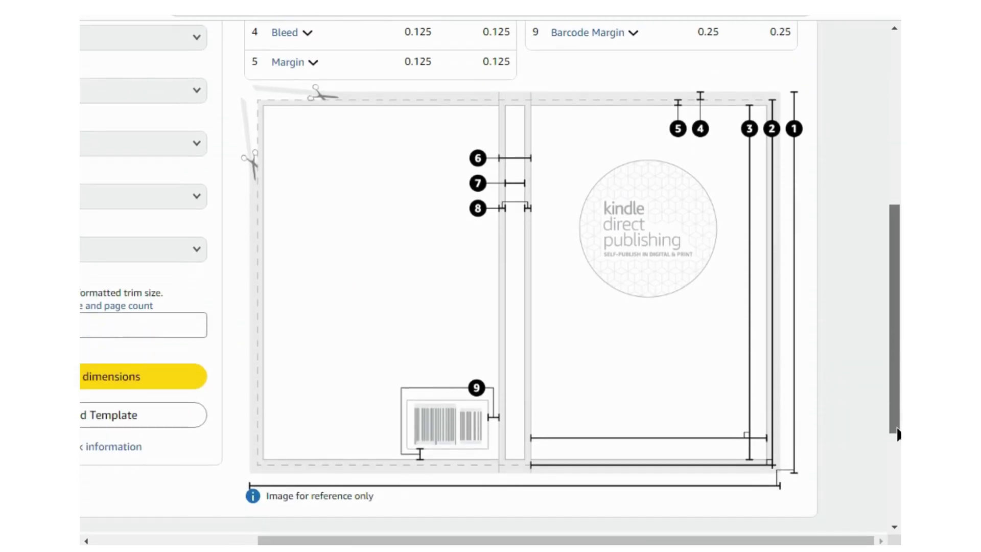
pyautogui.moveTo(708, 542); pyautogui.dragTo(611, 522)
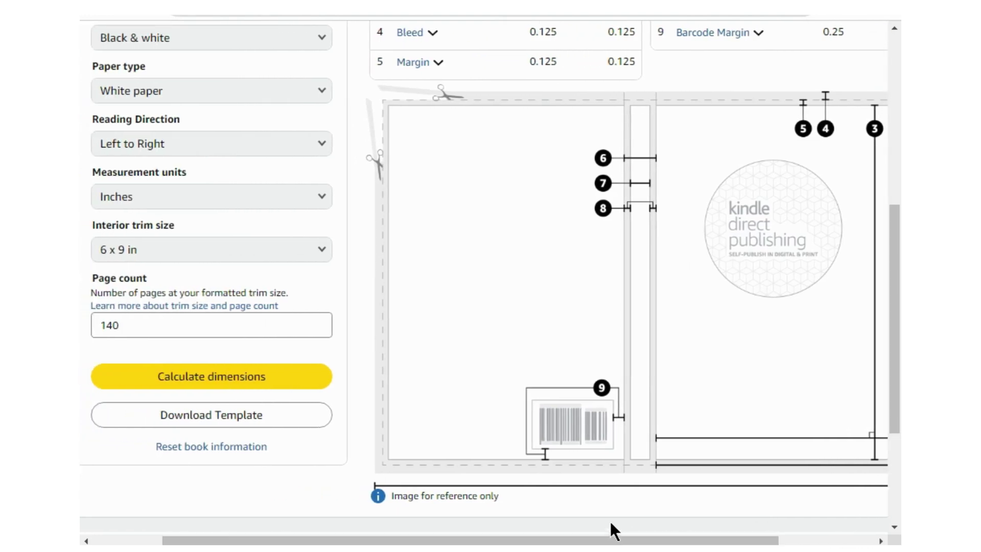
pyautogui.click(272, 405)
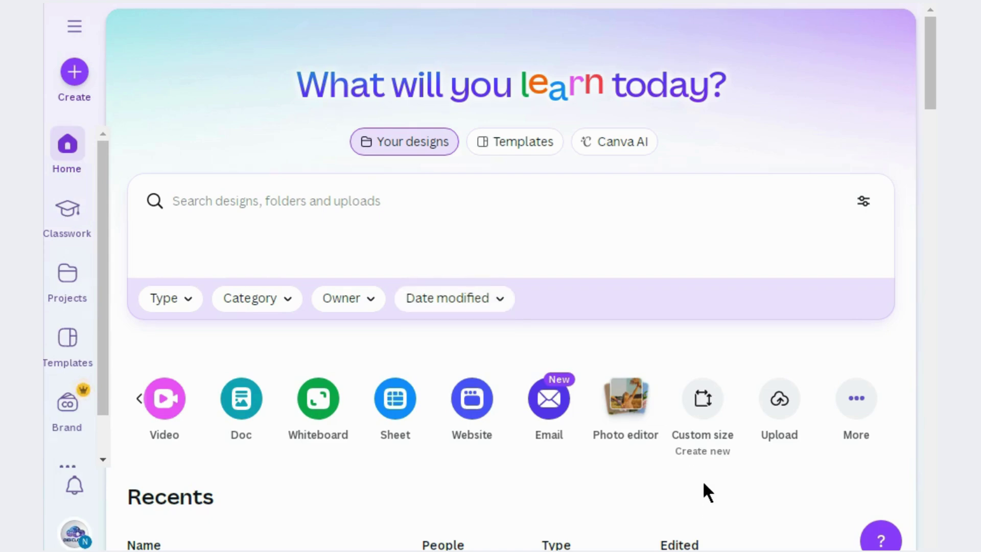
# In Canva, create a new custom-size design 12.565 in wide and 9.250 in high.
pyautogui.click(710, 420)
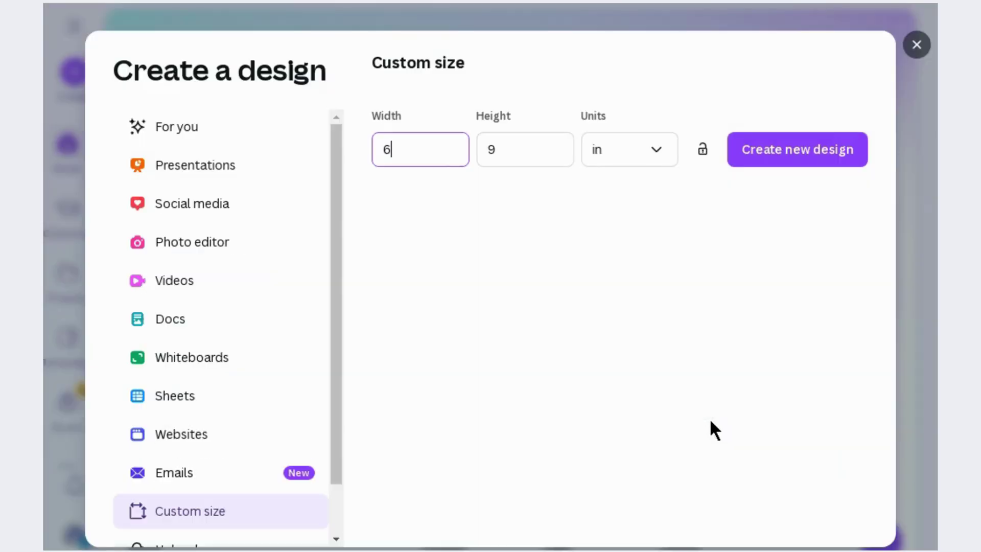
pyautogui.click(657, 156)
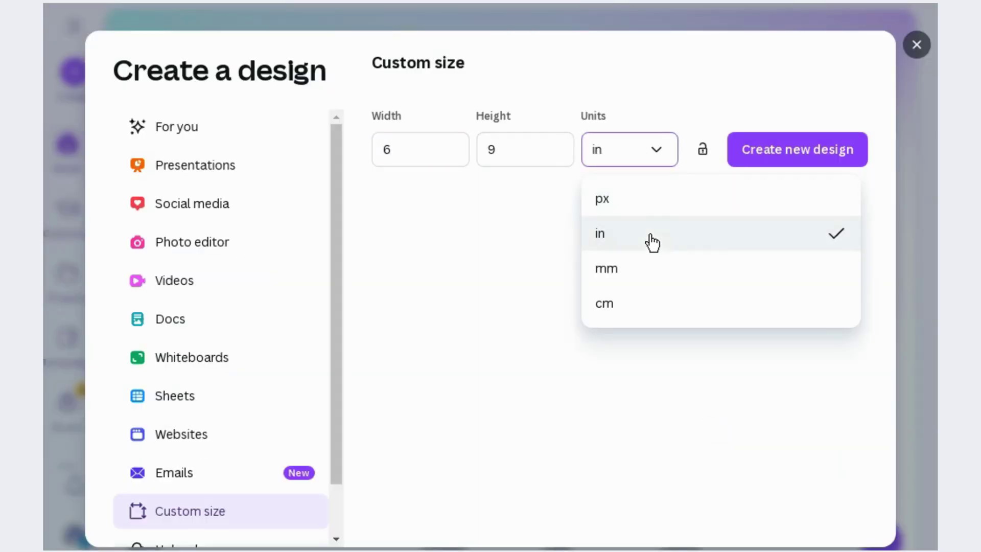
pyautogui.click(650, 238)
pyautogui.click(390, 147)
pyautogui.write('12.565')
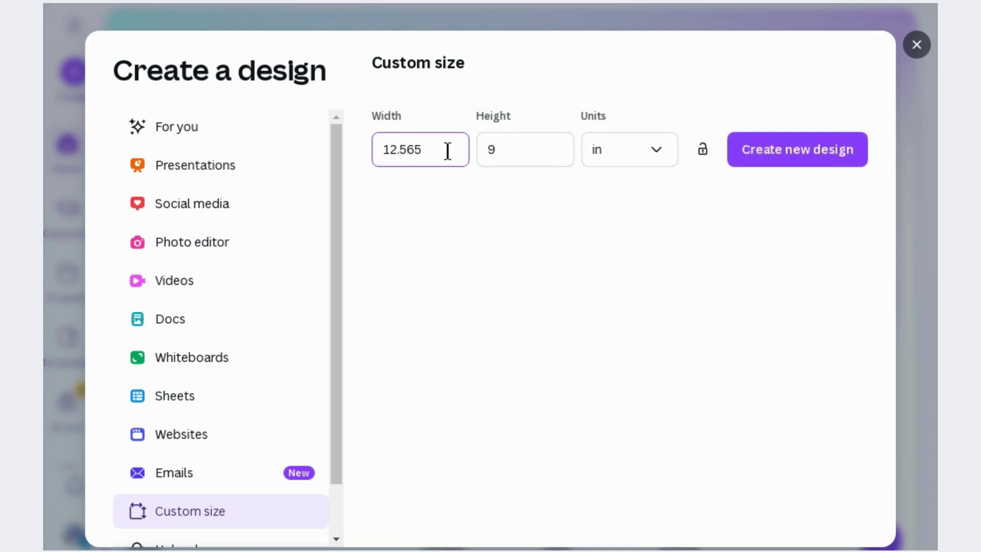
pyautogui.click(501, 151)
pyautogui.write('9')
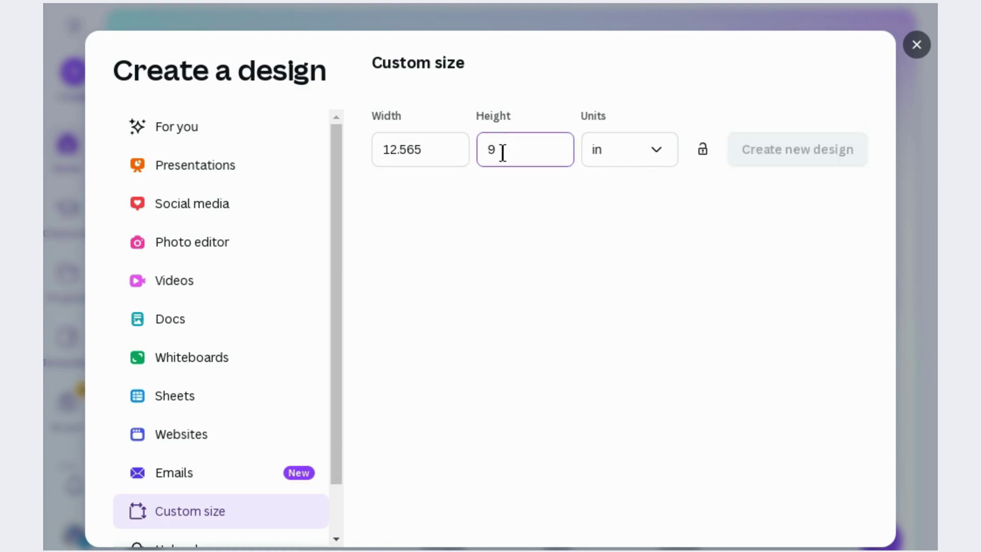
pyautogui.write('.250')
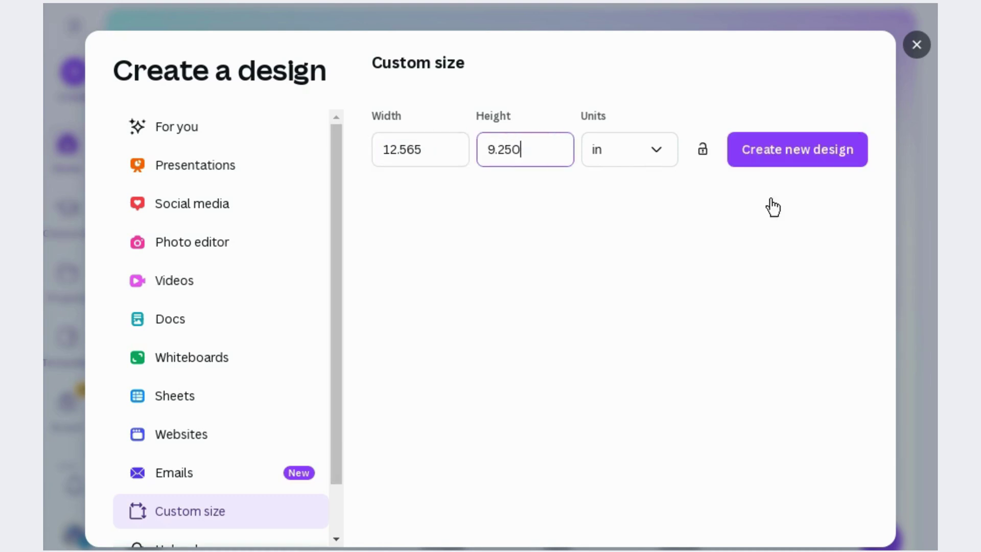
pyautogui.click(788, 162)
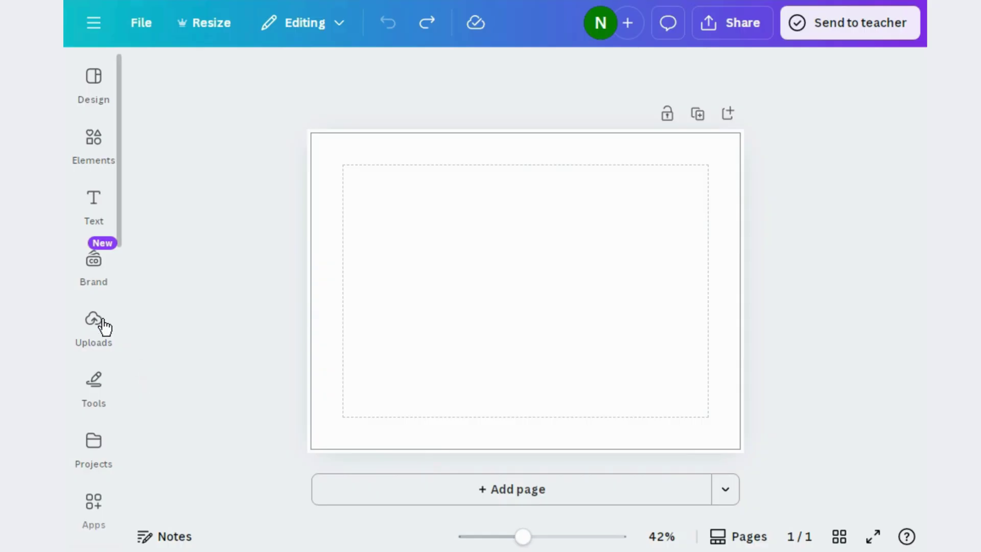
# Insert the uploaded KDP cover template design onto the blank page as the layout guide.
pyautogui.click(94, 329)
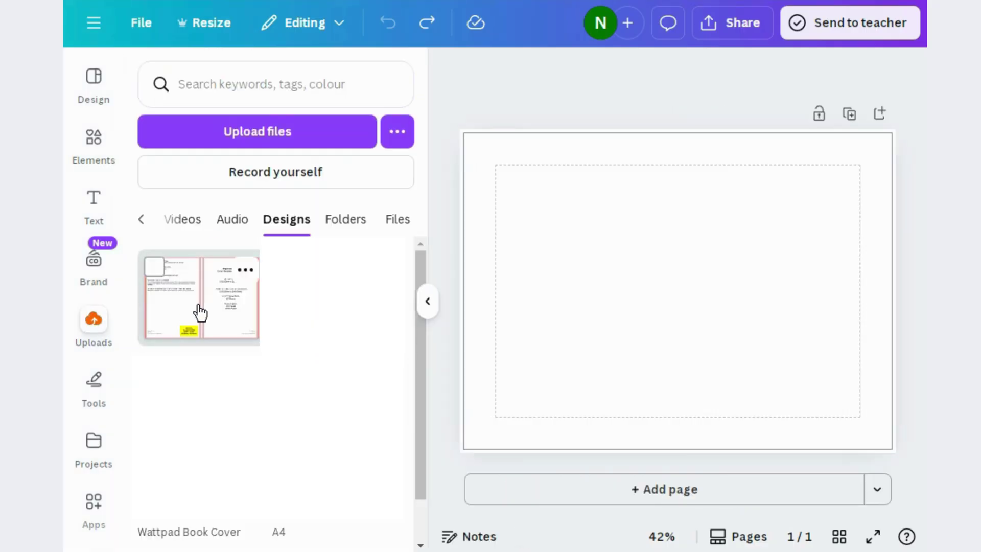
pyautogui.click(200, 313)
pyautogui.click(428, 301)
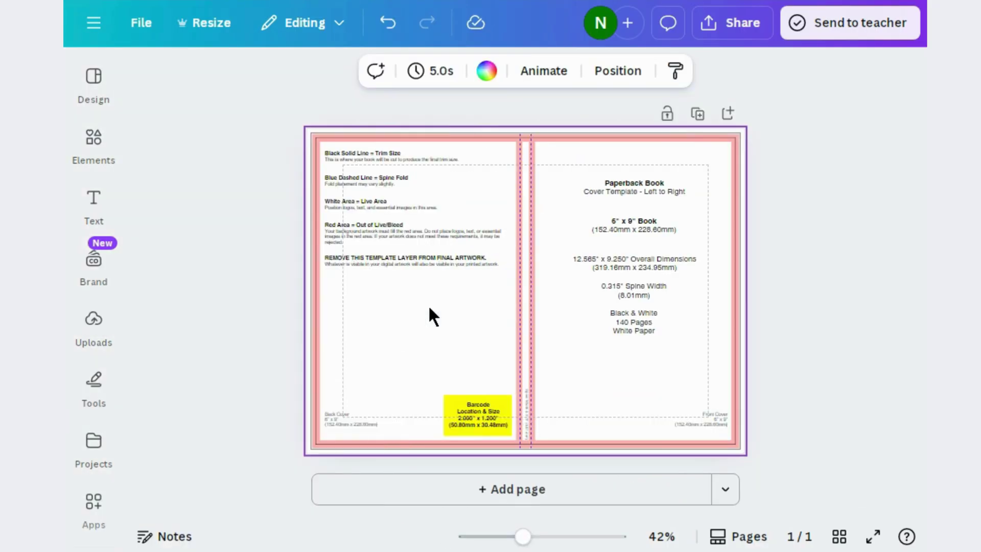
pyautogui.click(726, 388)
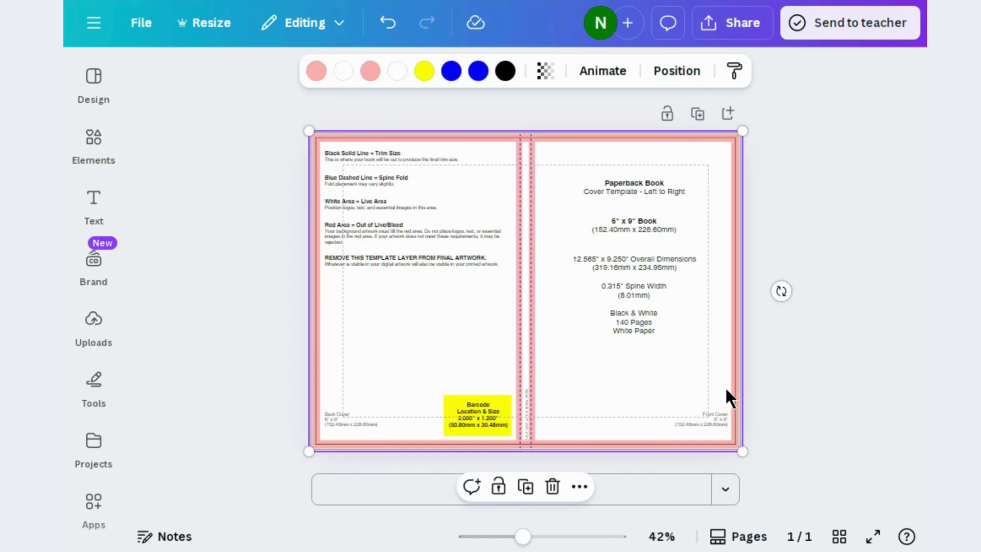
pyautogui.click(843, 353)
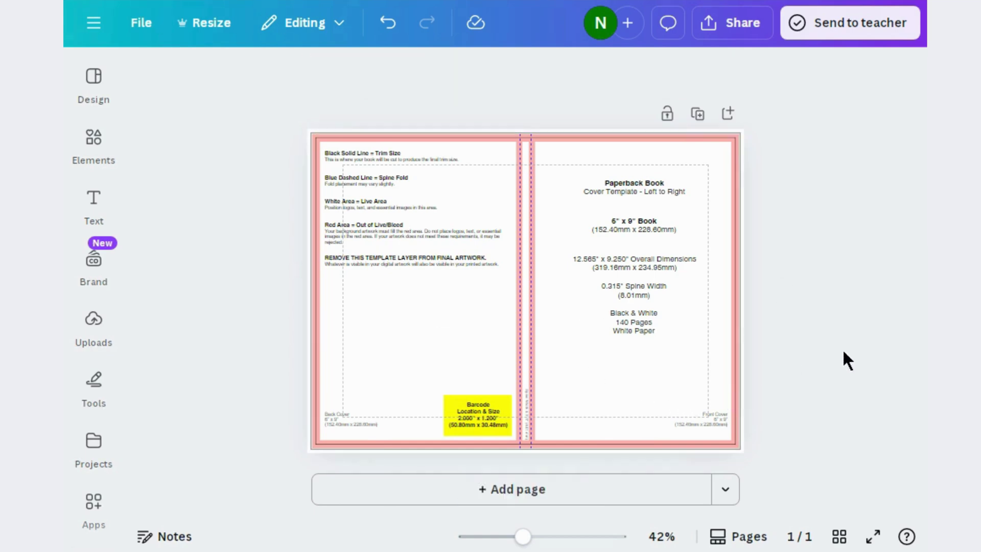
# Search the elements library for "Bow background".
pyautogui.click(96, 153)
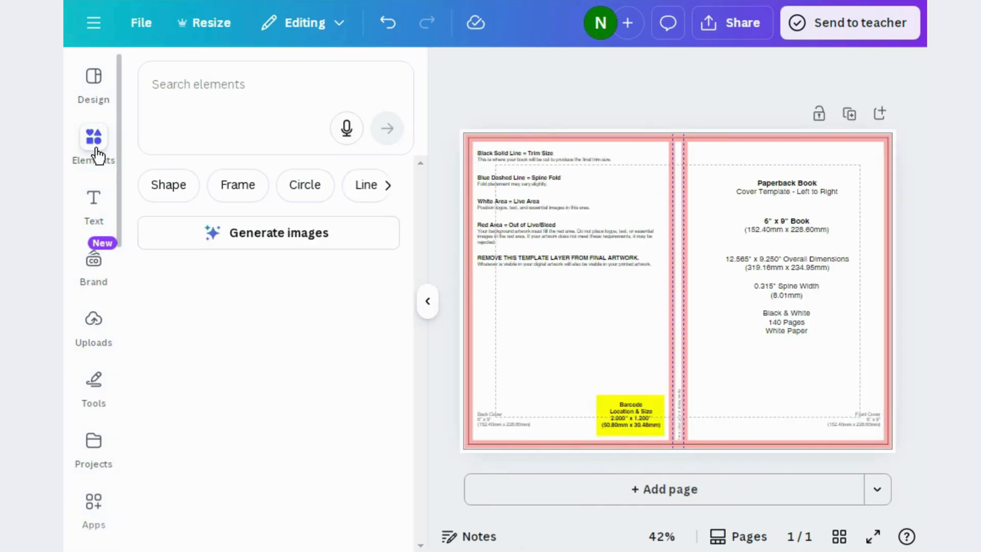
pyautogui.click(162, 91)
pyautogui.write('boqu')
pyautogui.press('BackSpace')
pyautogui.press('BackSpace')
pyautogui.write('w')
pyautogui.press('BackSpace')
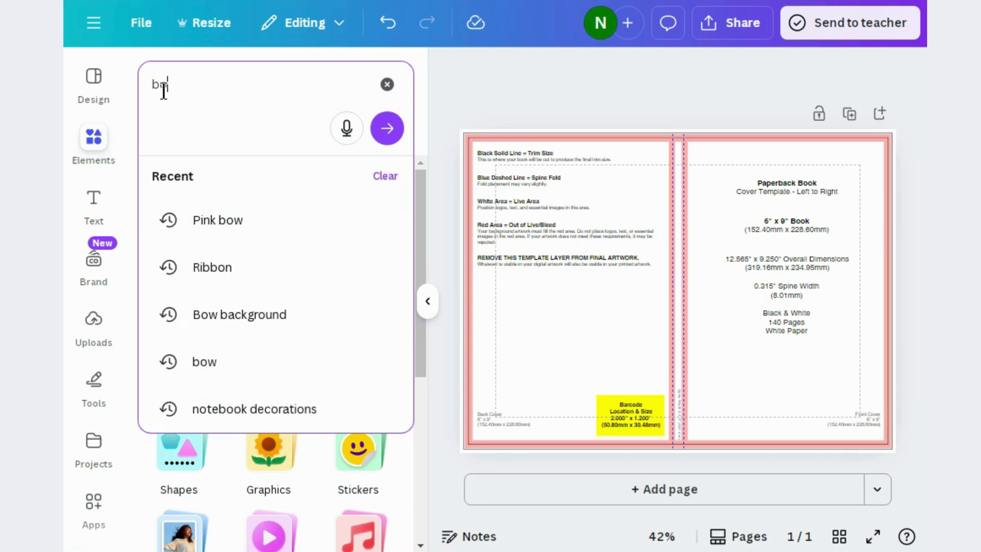
pyautogui.write('w')
pyautogui.click(194, 220)
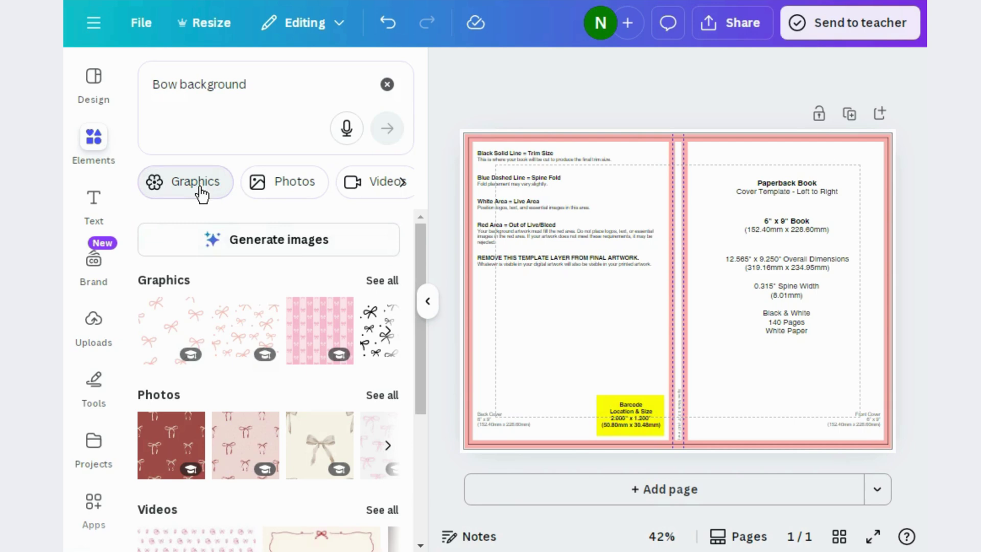
# Limit the results to graphics and place the pink bow pattern with red dots at the front cover's upper outer corner.
pyautogui.click(199, 193)
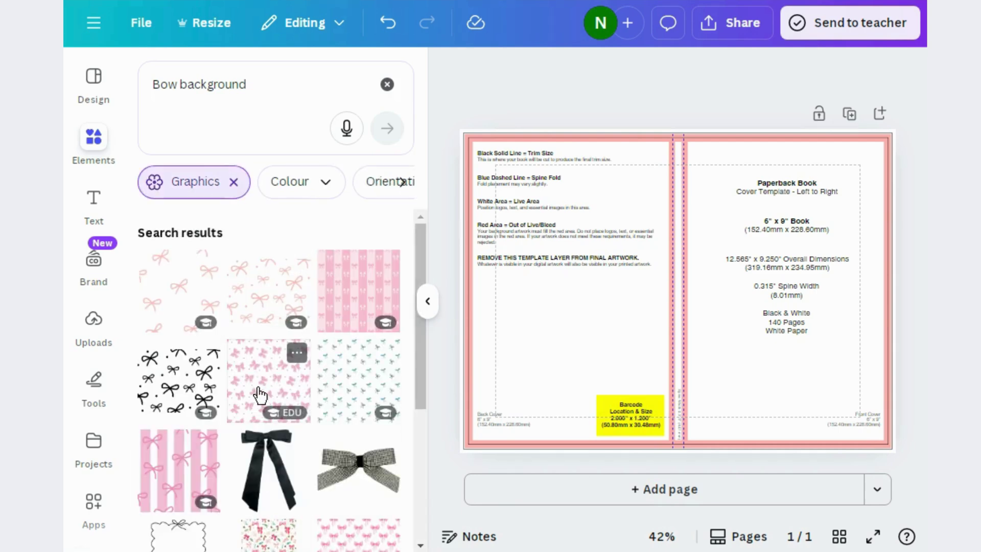
pyautogui.click(261, 394)
pyautogui.moveTo(674, 312); pyautogui.dragTo(829, 212)
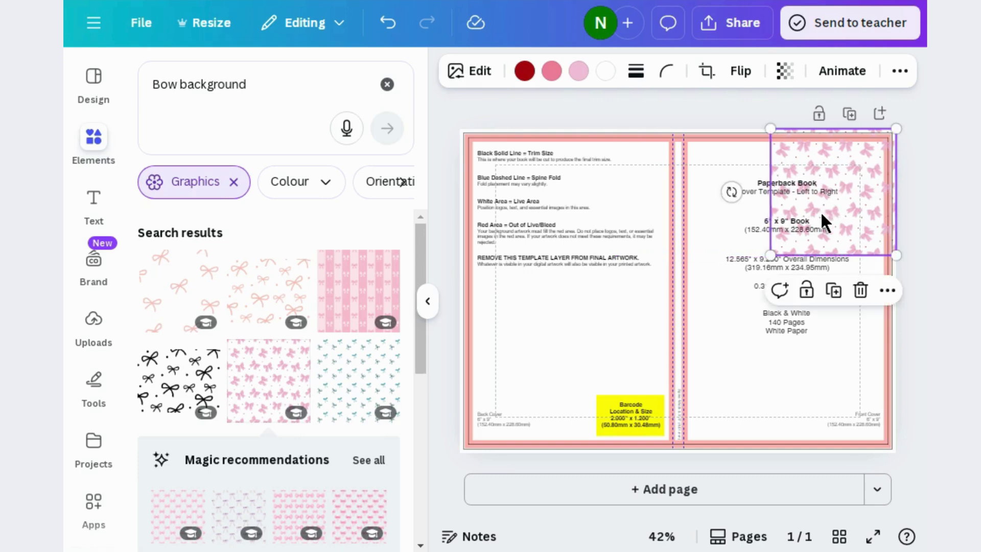
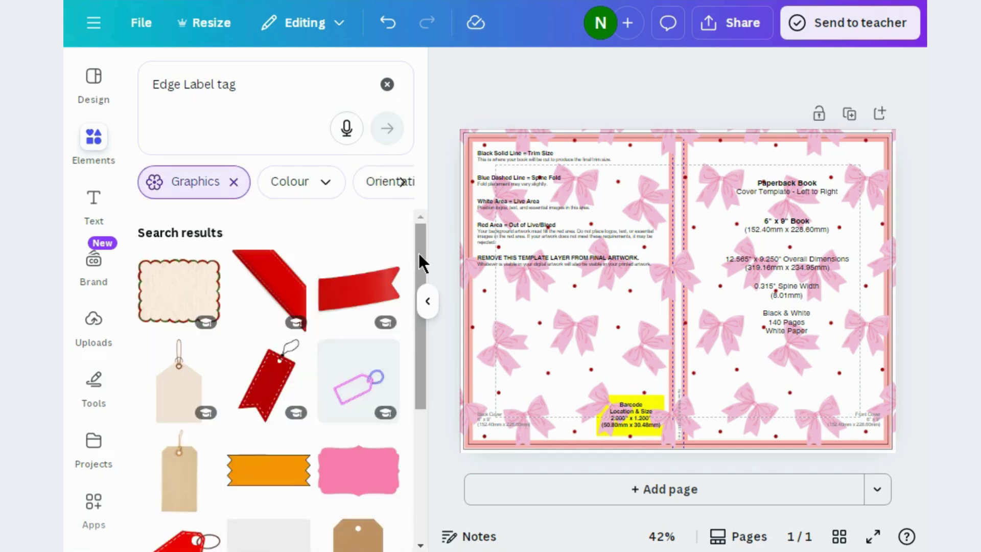
# Add the pink scalloped label from the Edge Label tag results, shrunk and centred on the front cover, and recolour it white #ffffff.
pyautogui.moveTo(419, 253); pyautogui.dragTo(427, 410)
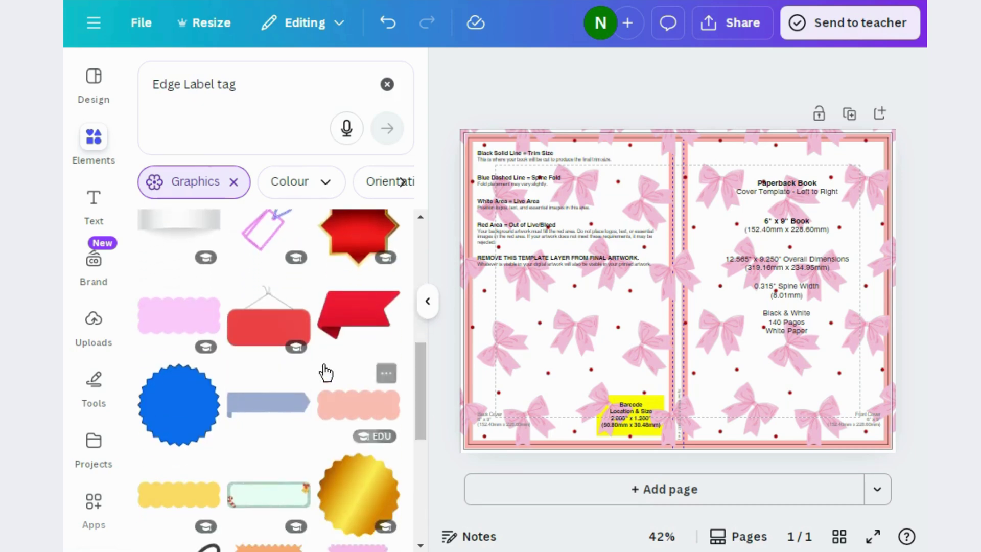
pyautogui.click(191, 317)
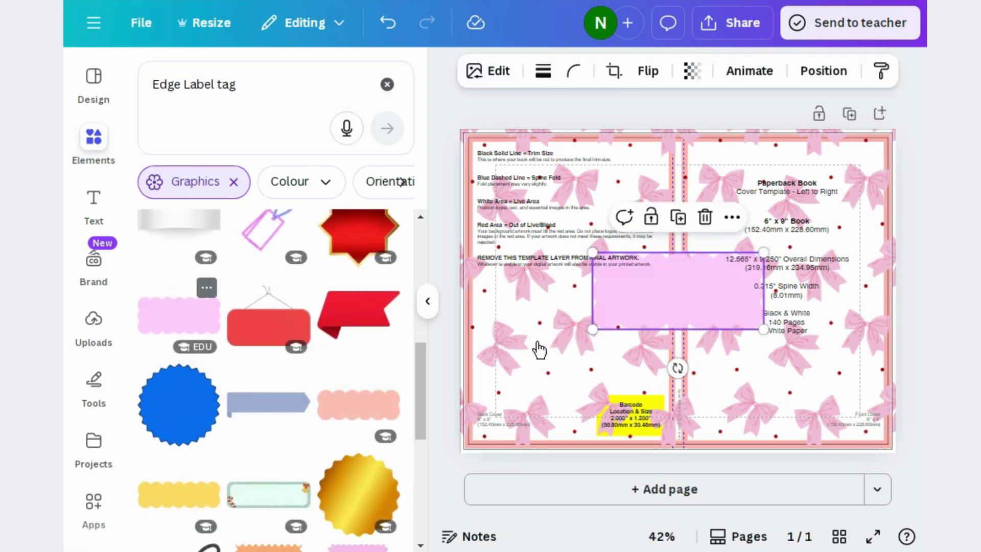
pyautogui.moveTo(593, 330); pyautogui.dragTo(646, 306)
pyautogui.moveTo(719, 344); pyautogui.dragTo(805, 354)
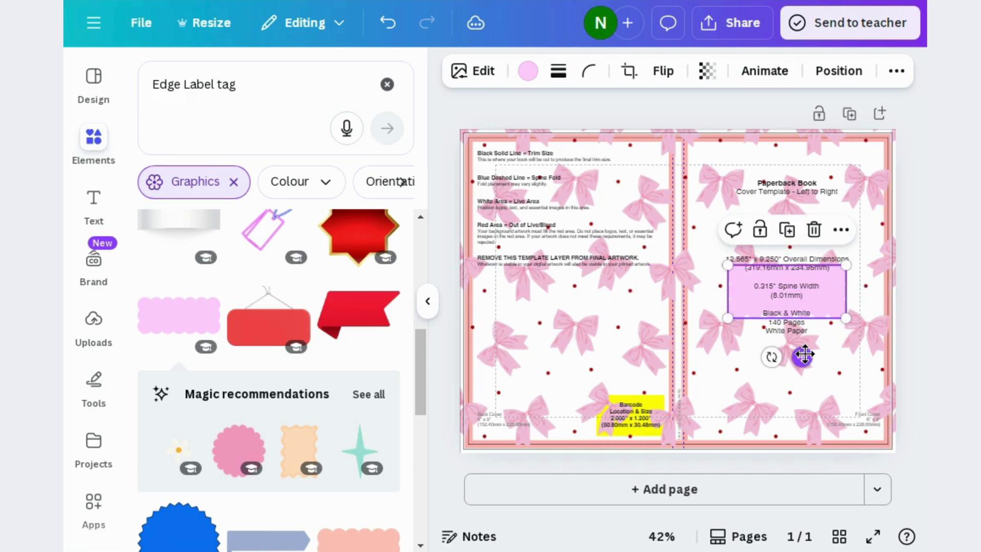
pyautogui.click(527, 71)
pyautogui.click(277, 238)
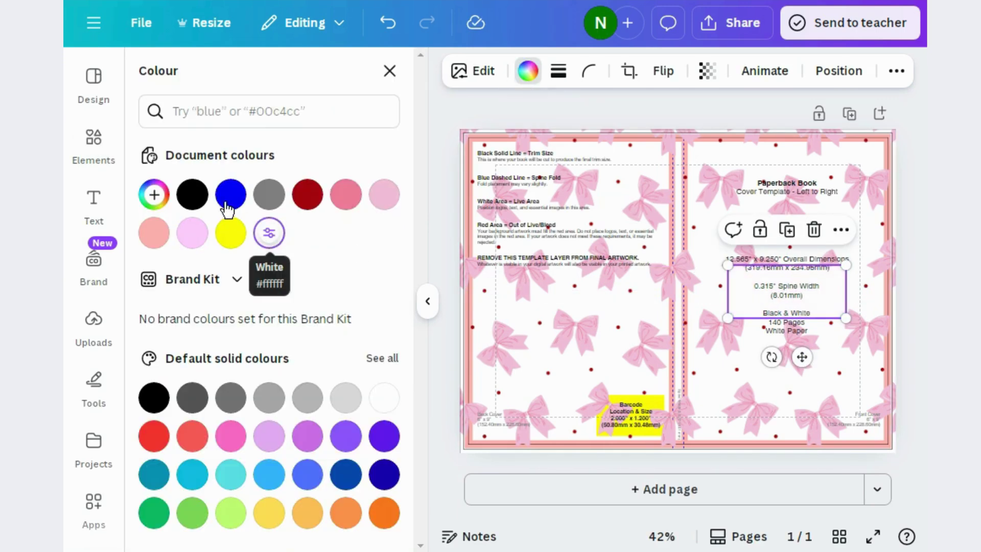
# Add a square shape, resize it to a rectangle about 3.66 × 1.93 in, and place it over the front cover's scalloped label.
pyautogui.click(99, 143)
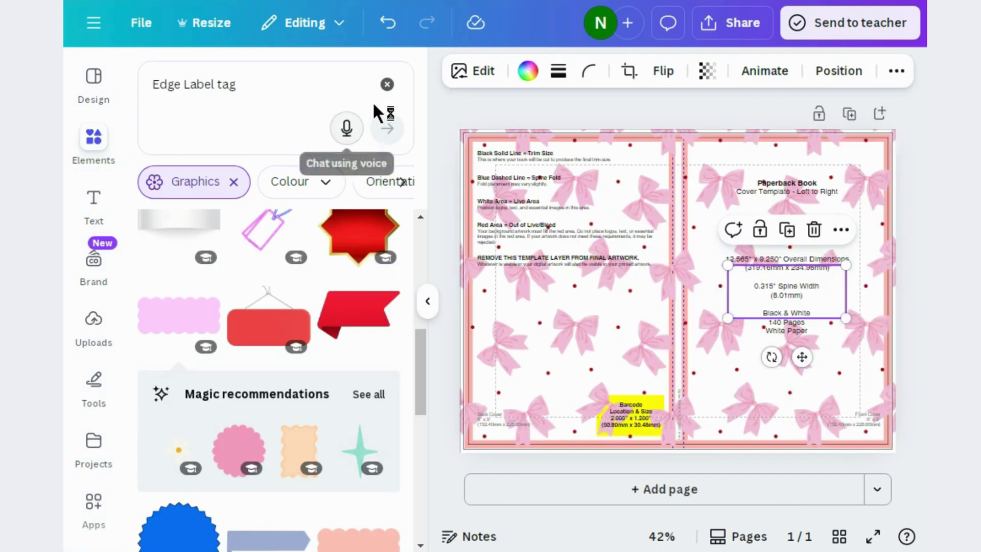
pyautogui.click(387, 84)
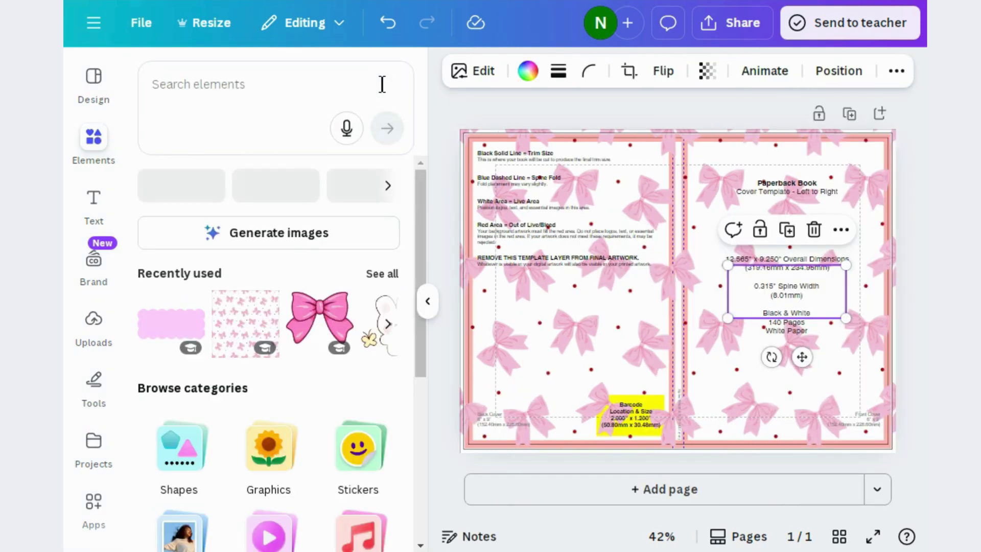
pyautogui.click(180, 457)
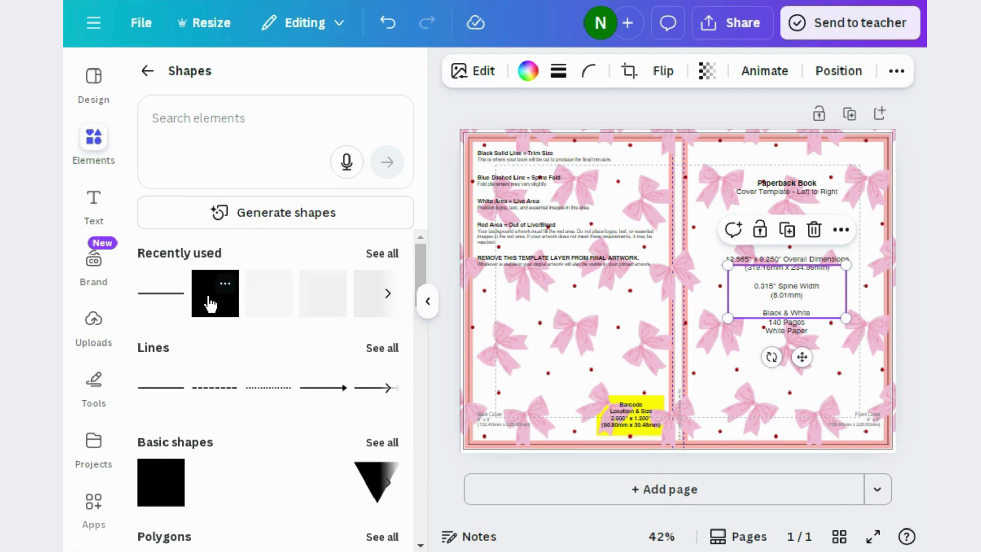
pyautogui.click(210, 304)
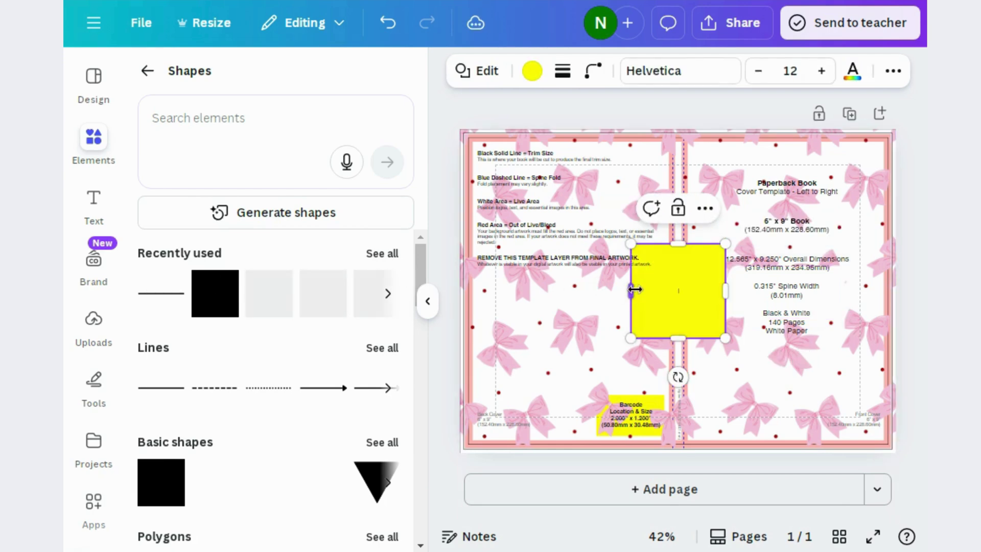
pyautogui.moveTo(634, 288); pyautogui.dragTo(583, 289)
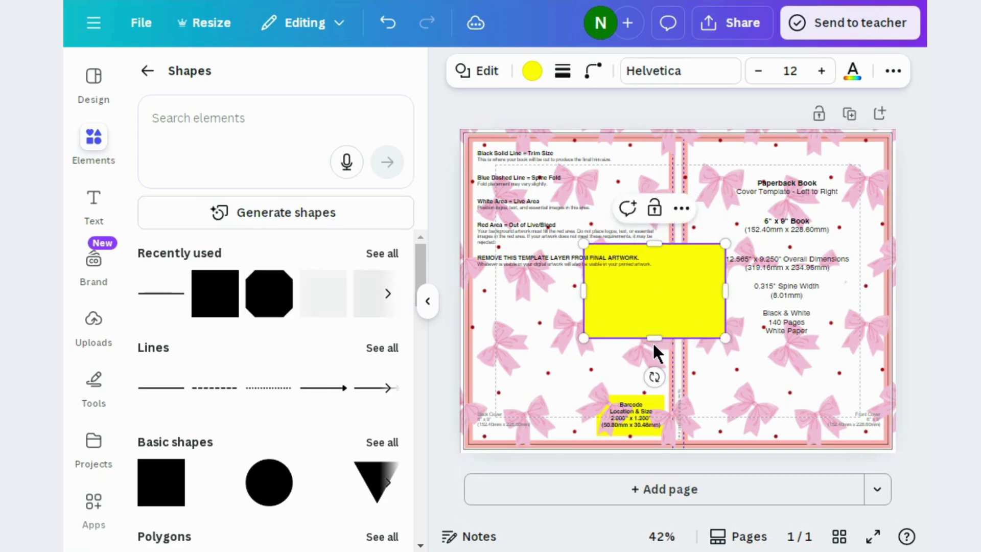
pyautogui.moveTo(653, 337); pyautogui.dragTo(652, 309)
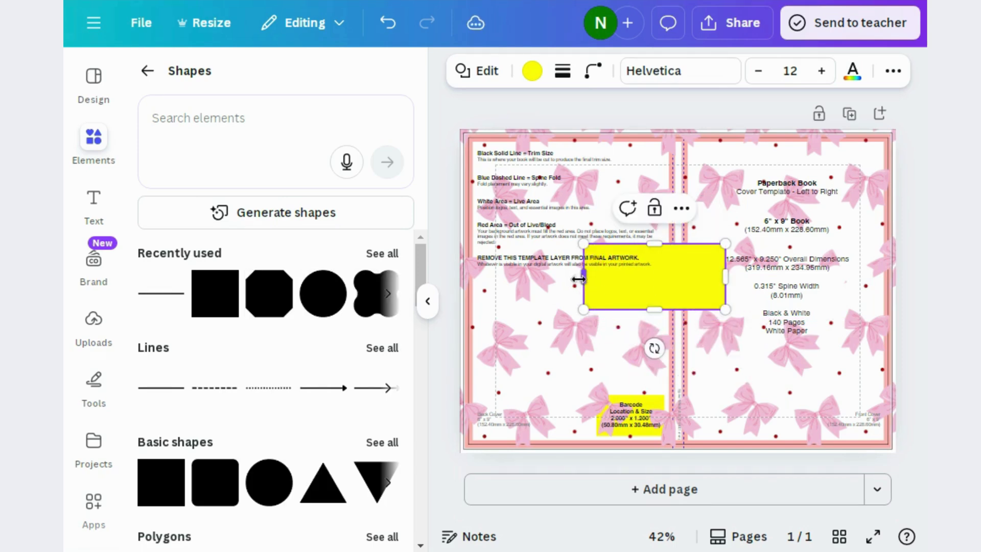
pyautogui.moveTo(591, 275); pyautogui.dragTo(604, 279)
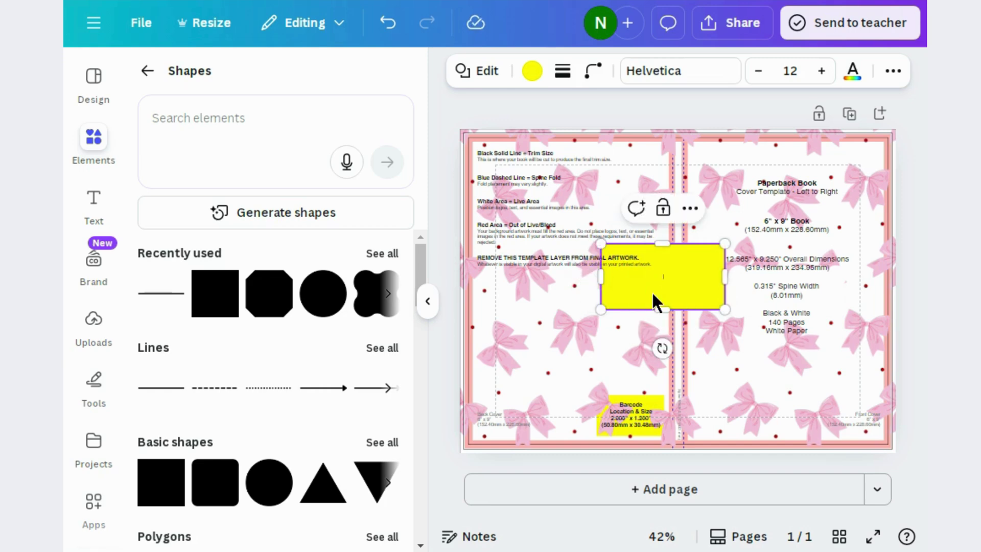
pyautogui.moveTo(700, 304); pyautogui.dragTo(777, 321)
# Move the yellow rectangle's layer beneath the white scalloped label so that it sits behind the label.
pyautogui.click(893, 70)
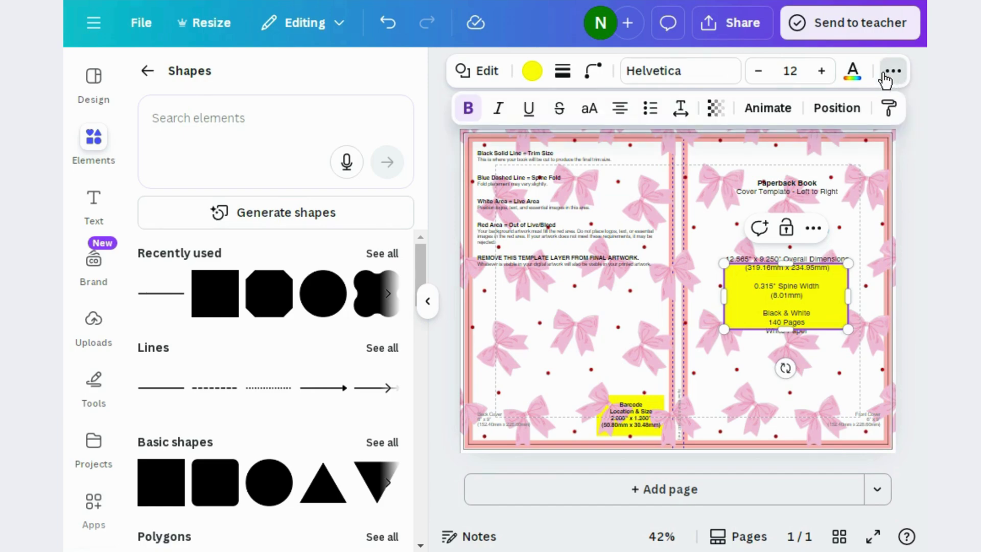
pyautogui.click(838, 110)
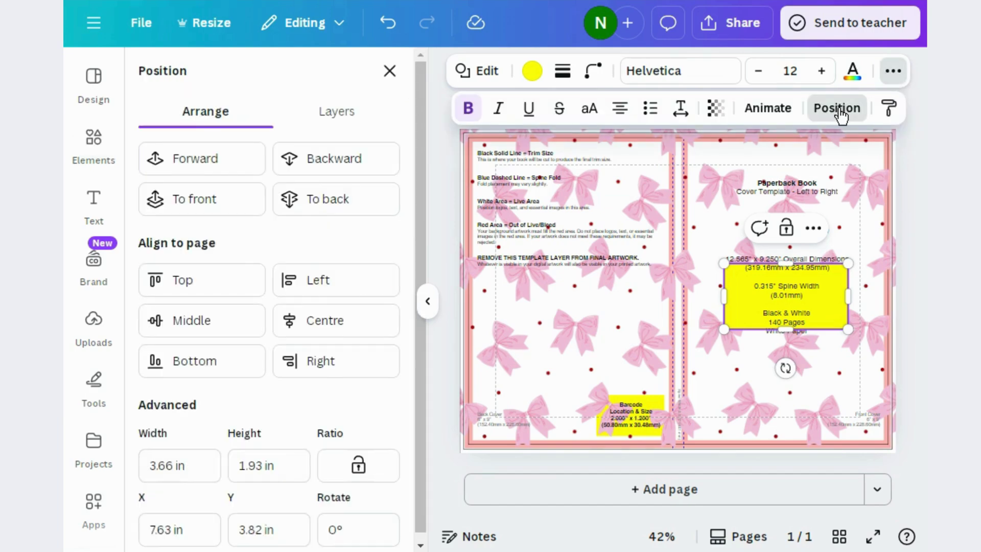
pyautogui.click(322, 120)
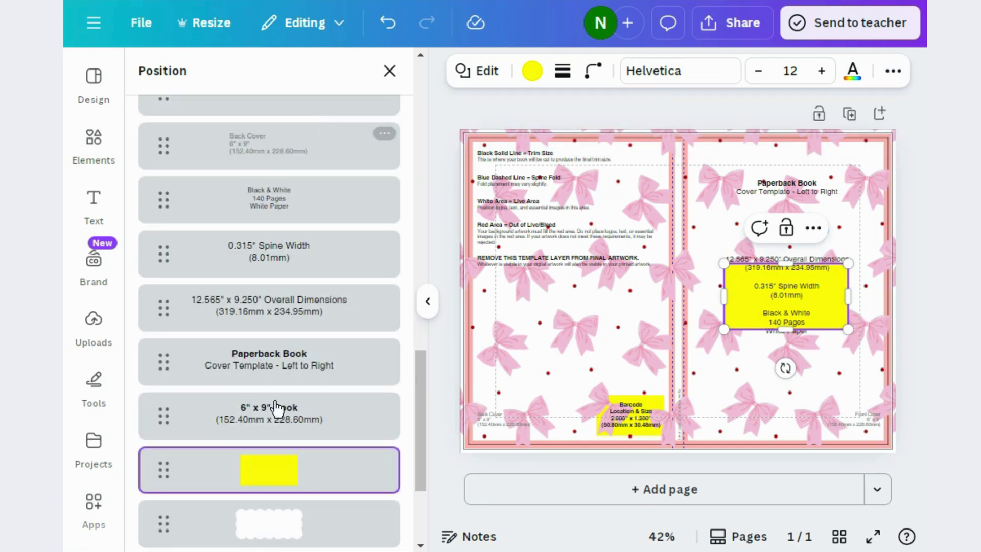
pyautogui.moveTo(288, 483); pyautogui.dragTo(298, 401)
# Reposition and enlarge the yellow rectangle to frame the scalloped label on all sides, and recolour it light pink from the document colours.
pyautogui.moveTo(749, 318); pyautogui.dragTo(751, 314)
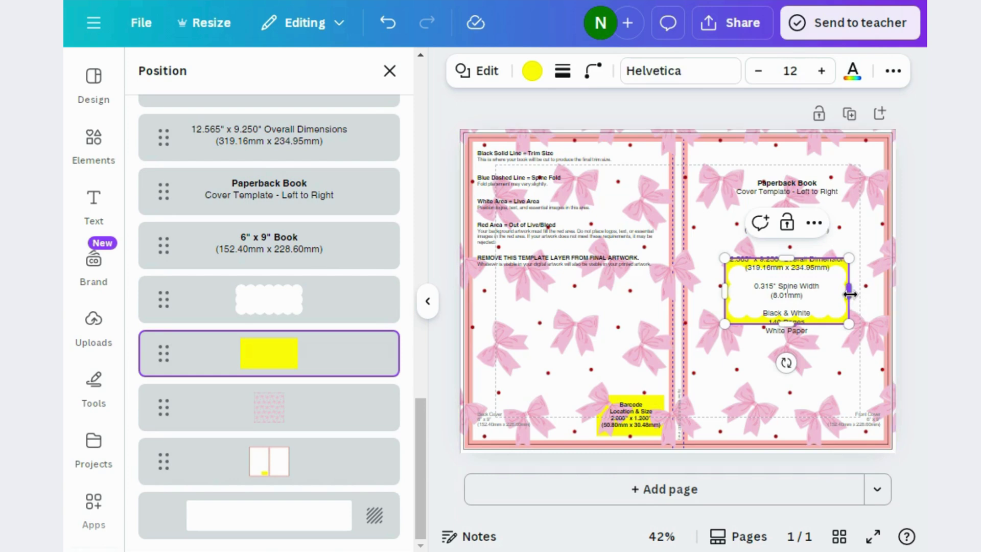
pyautogui.moveTo(855, 294); pyautogui.dragTo(859, 294)
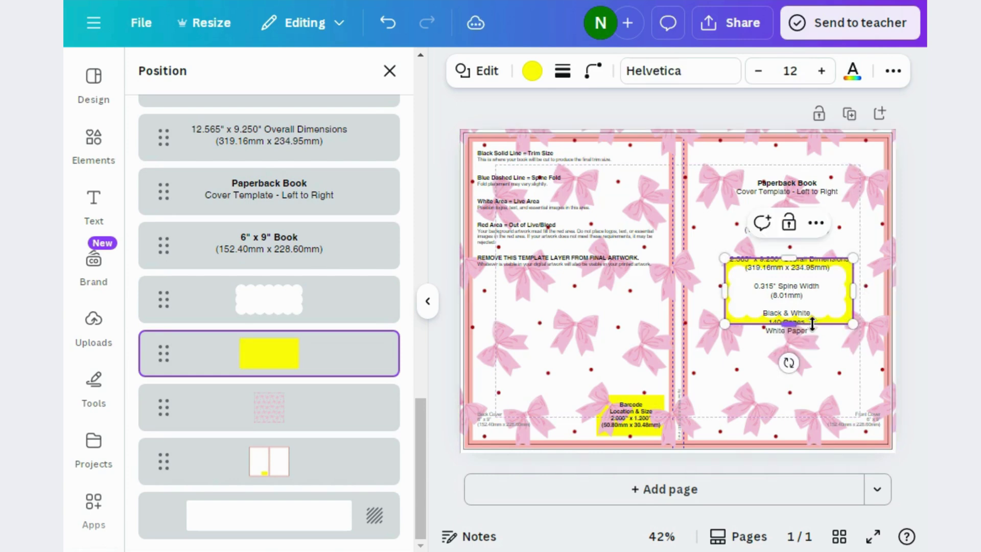
pyautogui.moveTo(791, 326); pyautogui.dragTo(826, 319)
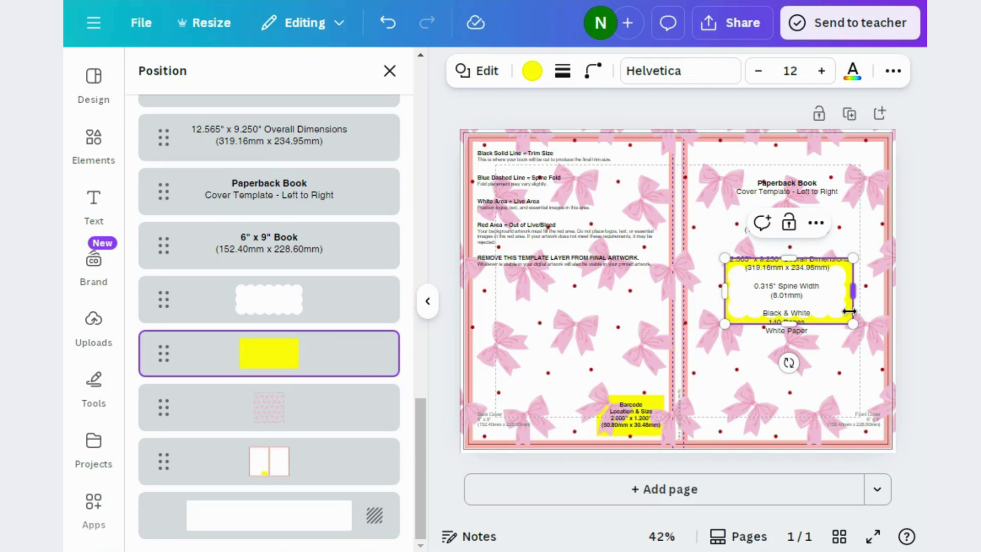
pyautogui.moveTo(853, 293); pyautogui.dragTo(853, 293)
pyautogui.moveTo(793, 324); pyautogui.dragTo(793, 333)
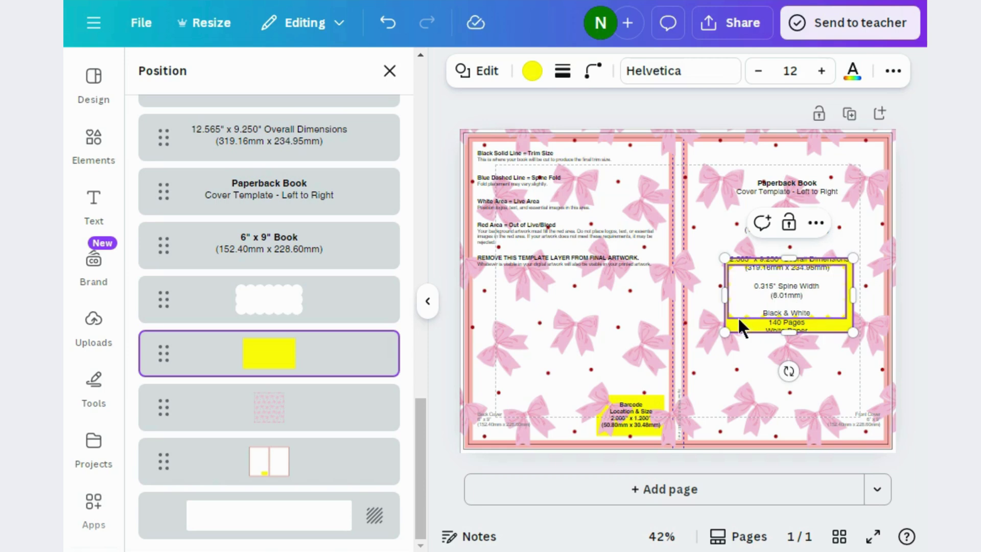
pyautogui.click(531, 72)
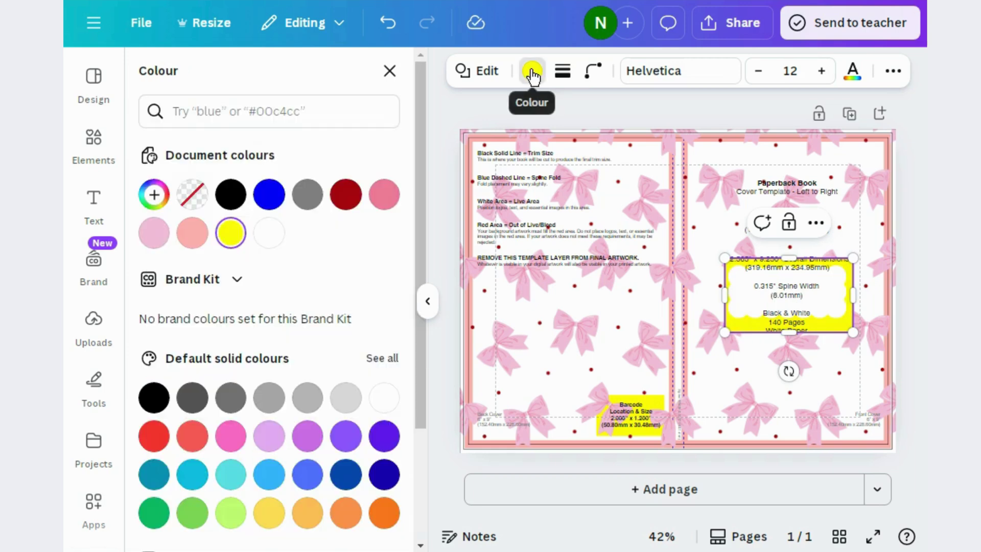
pyautogui.click(162, 240)
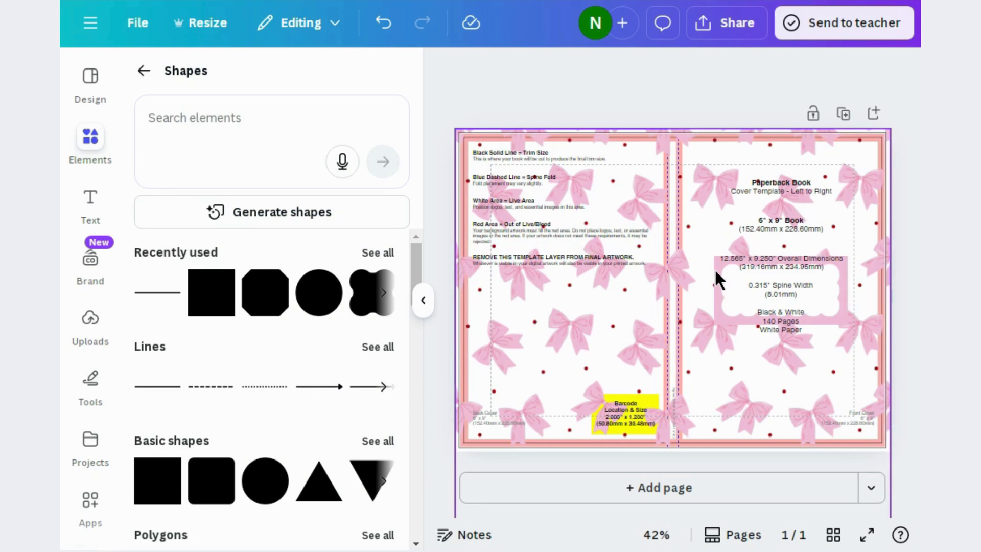
# Give the pink rectangle a thin solid border in red #B80110.
pyautogui.click(716, 271)
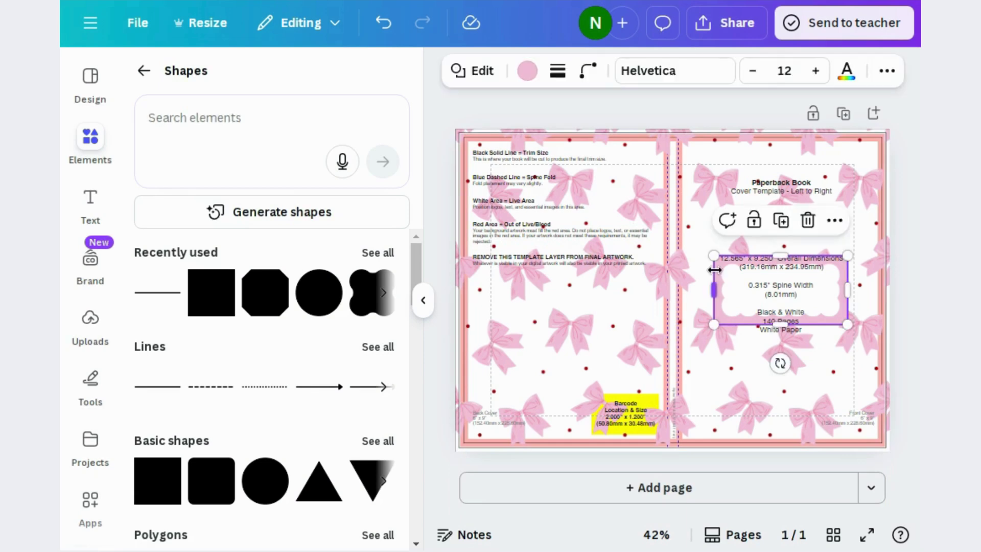
pyautogui.click(558, 72)
pyautogui.moveTo(459, 197); pyautogui.dragTo(457, 200)
pyautogui.click(564, 81)
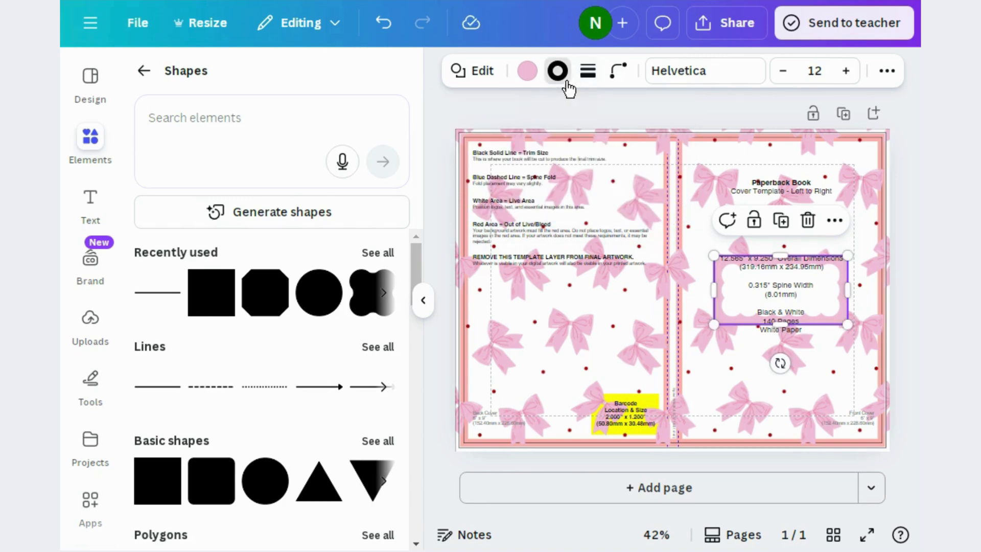
pyautogui.click(305, 199)
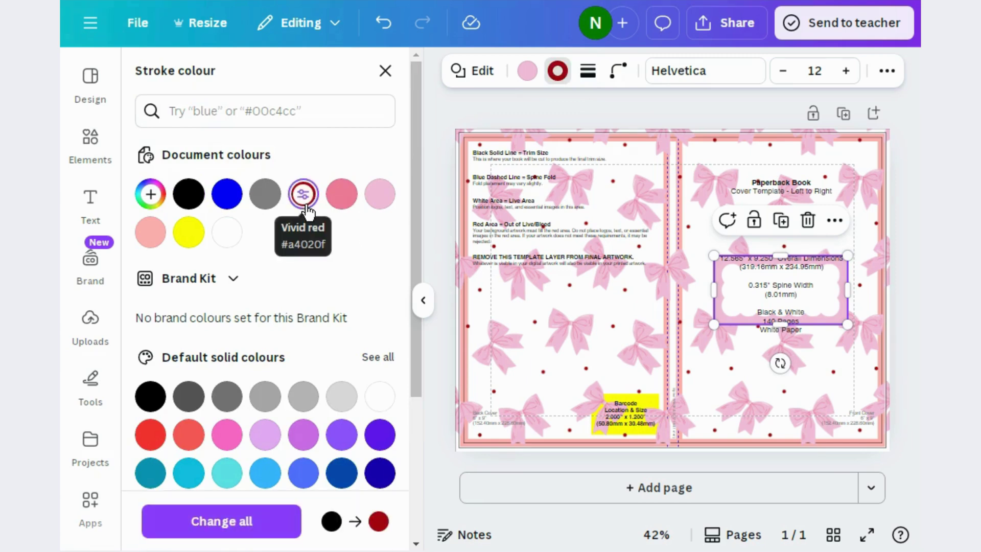
pyautogui.click(151, 194)
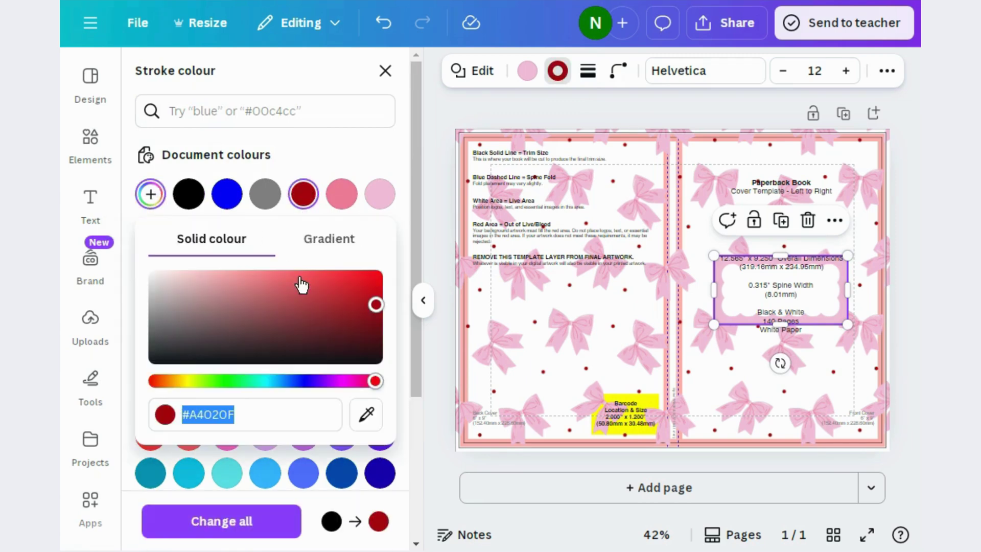
pyautogui.moveTo(377, 305); pyautogui.dragTo(372, 306)
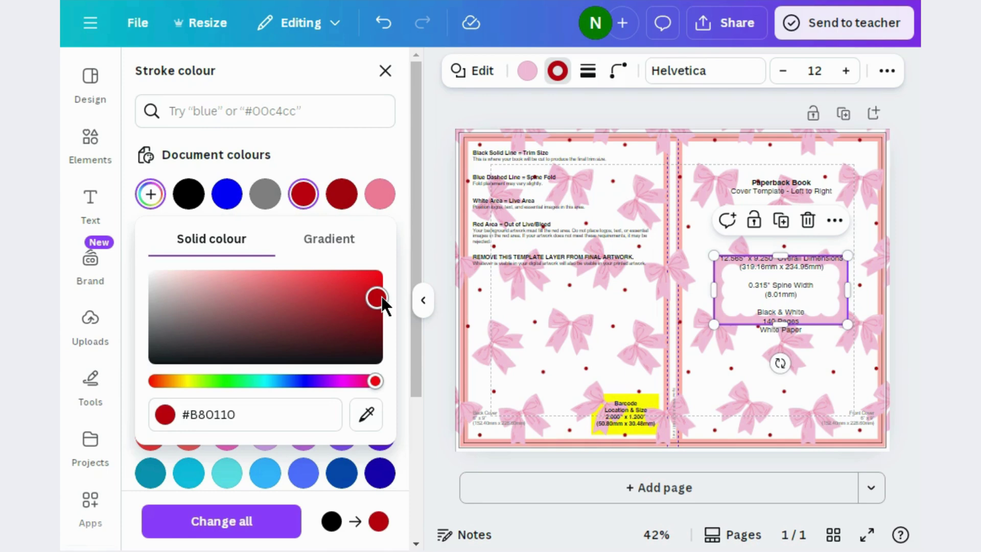
pyautogui.click(423, 301)
pyautogui.click(288, 289)
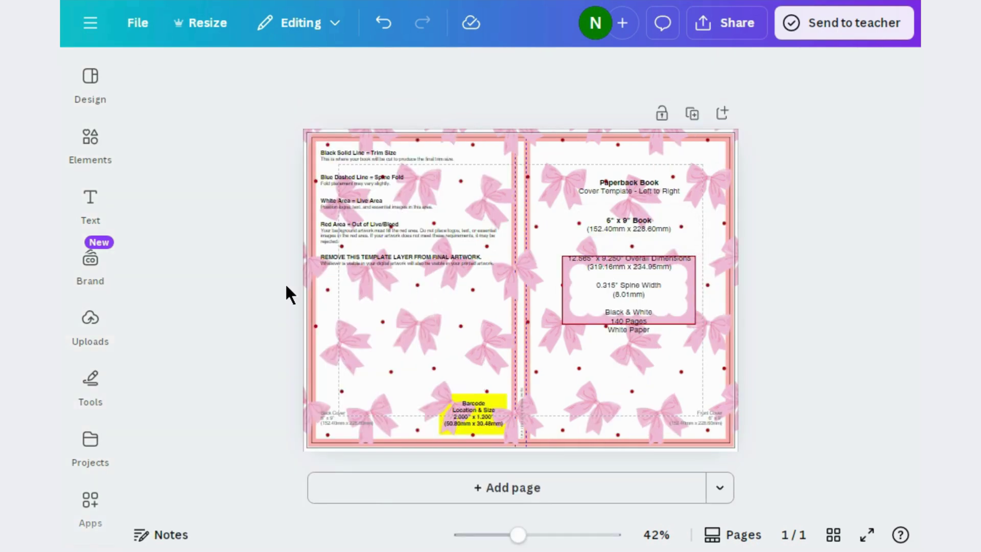
# Add a heading reading "Journal 2025" to the cover.
pyautogui.click(91, 204)
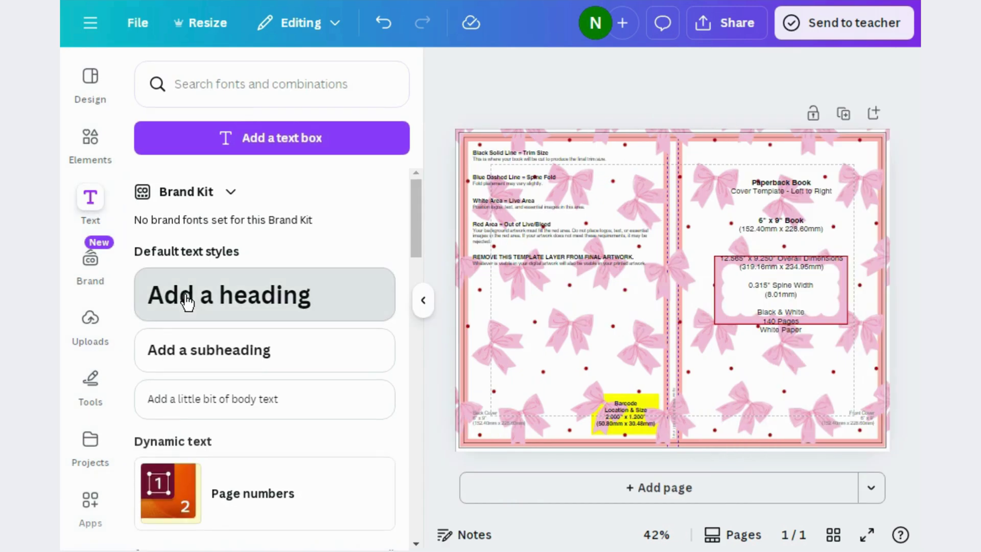
pyautogui.click(186, 301)
pyautogui.press('BackSpace')
pyautogui.write('J')
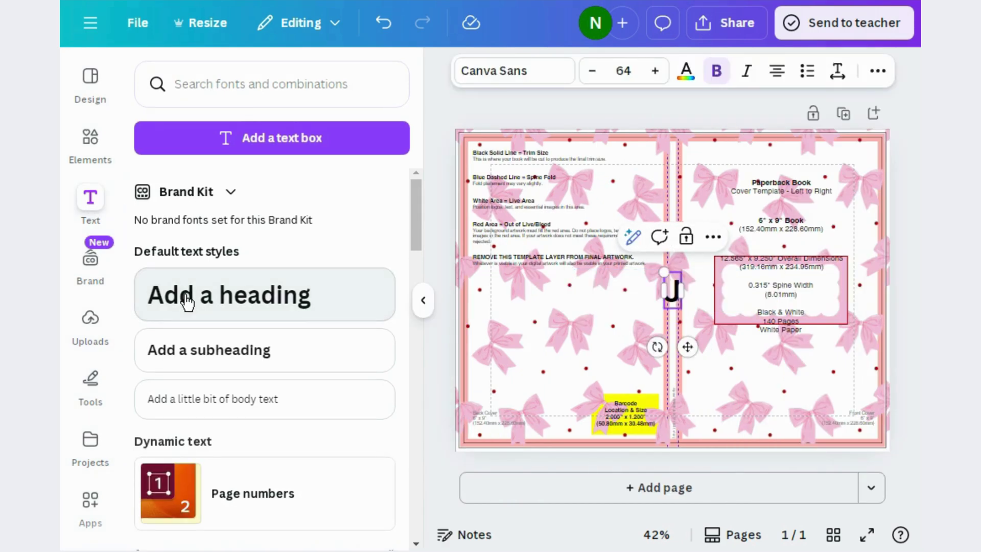
pyautogui.write('ournal')
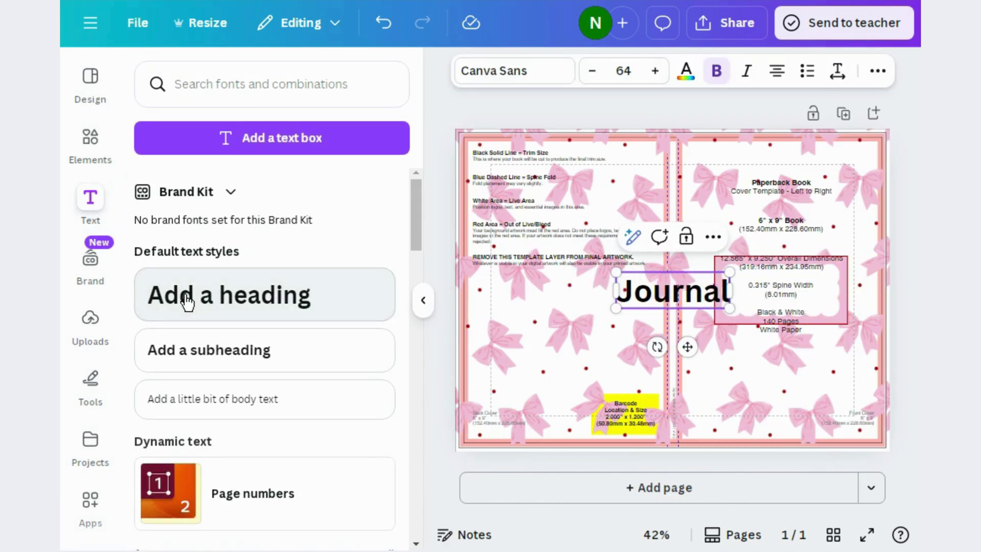
pyautogui.write(' 2025')
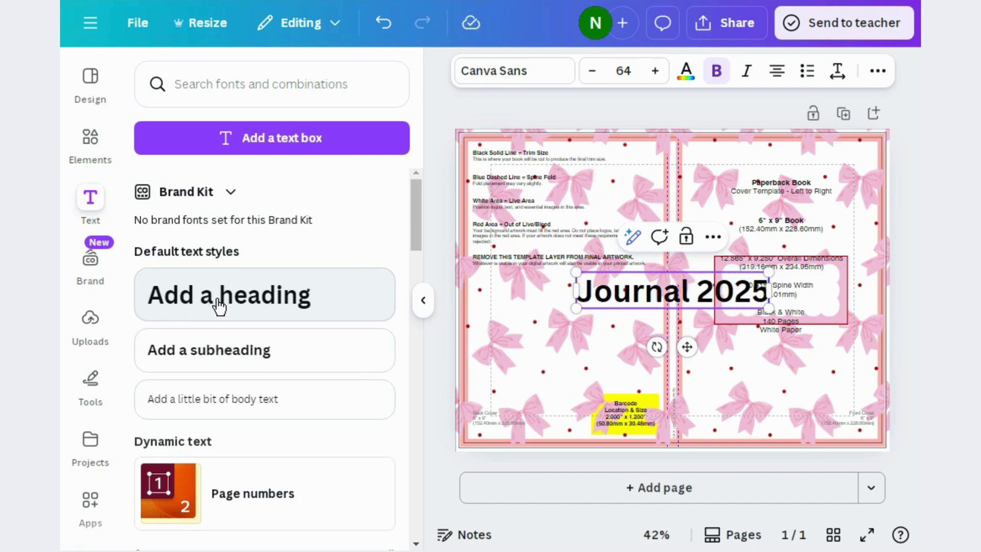
pyautogui.click(434, 354)
# Change the "Journal 2025" title's font to TAN Jambore and shrink it towards the width of the scalloped label.
pyautogui.click(624, 296)
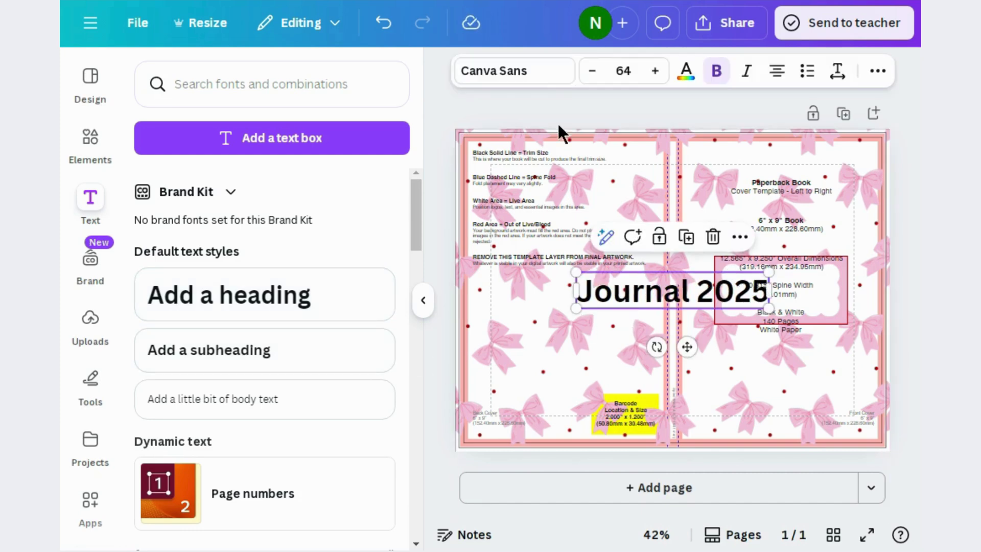
pyautogui.click(540, 81)
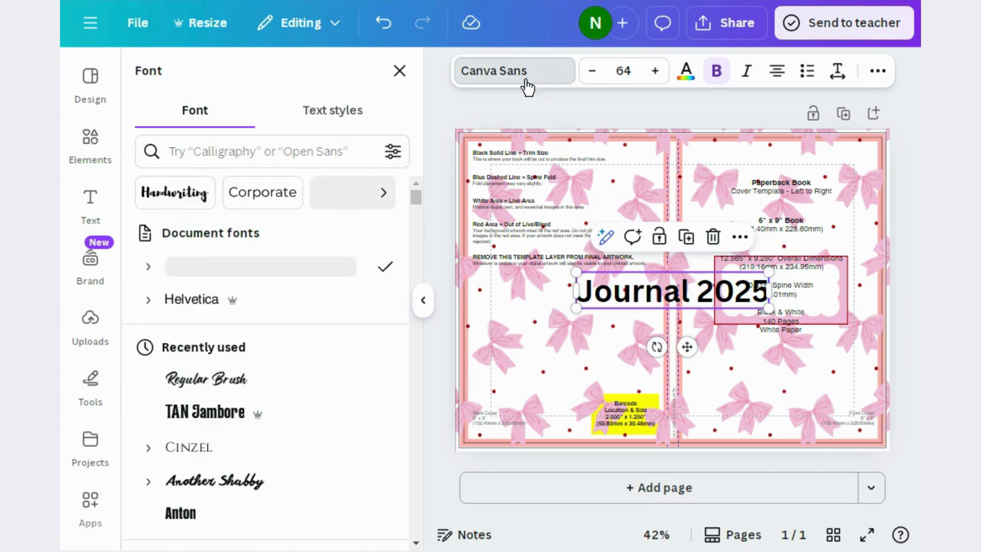
pyautogui.click(245, 413)
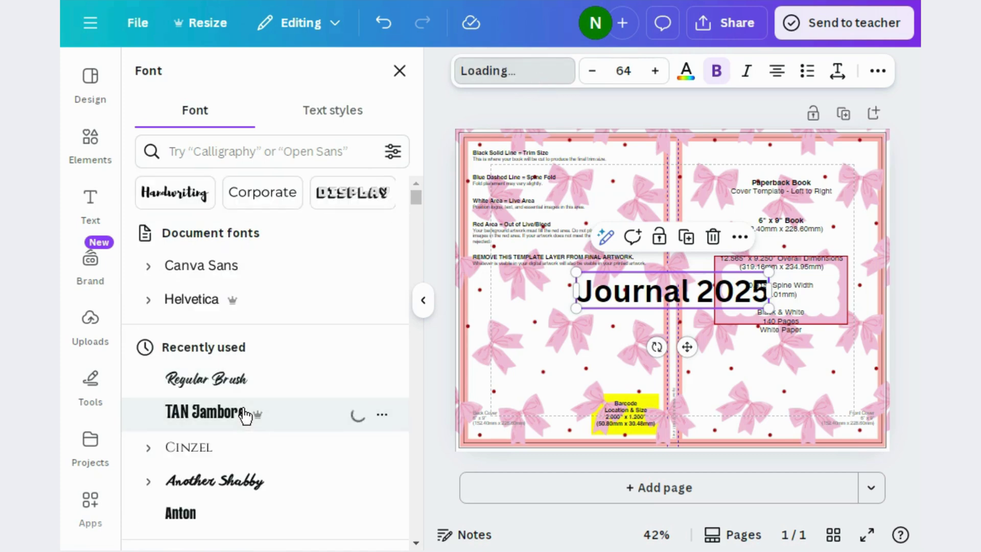
pyautogui.click(594, 76)
pyautogui.click(595, 76)
pyautogui.click(594, 75)
pyautogui.click(595, 76)
pyautogui.click(594, 76)
pyautogui.click(595, 75)
pyautogui.click(594, 75)
pyautogui.click(594, 75)
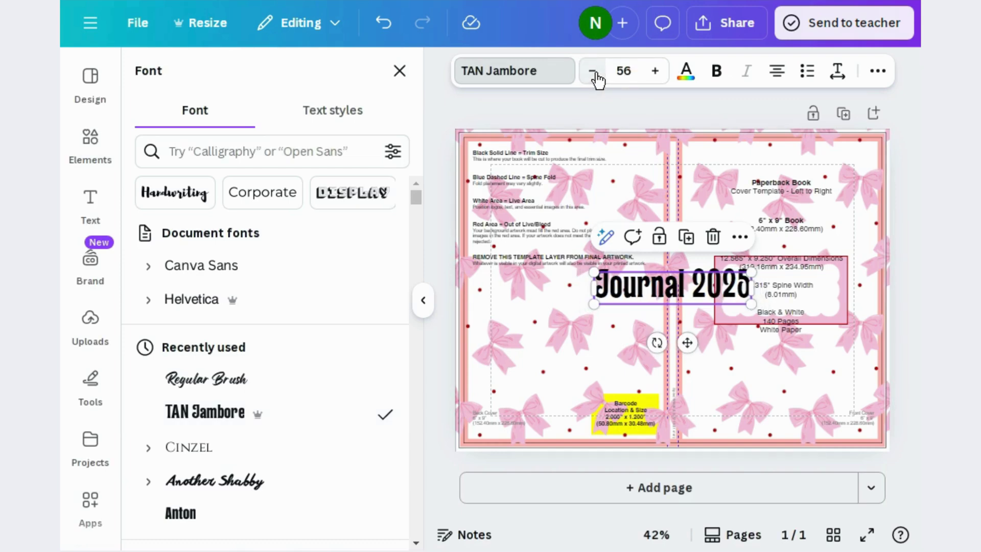
pyautogui.click(594, 75)
pyautogui.click(595, 76)
pyautogui.click(594, 76)
pyautogui.click(594, 76)
pyautogui.click(595, 76)
pyautogui.click(595, 76)
pyautogui.click(594, 75)
pyautogui.click(595, 76)
pyautogui.click(595, 76)
pyautogui.click(594, 76)
pyautogui.click(594, 76)
# Move the title onto the front cover's scalloped label, set its font size to 35 and centre it there.
pyautogui.moveTo(686, 339); pyautogui.dragTo(796, 338)
pyautogui.click(598, 80)
pyautogui.click(598, 80)
pyautogui.click(598, 80)
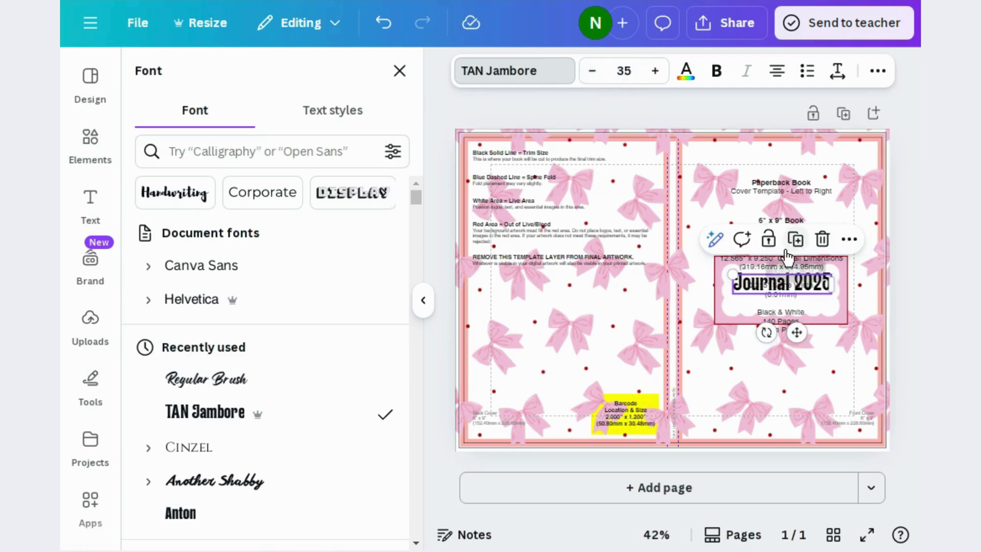
pyautogui.moveTo(799, 335); pyautogui.dragTo(797, 339)
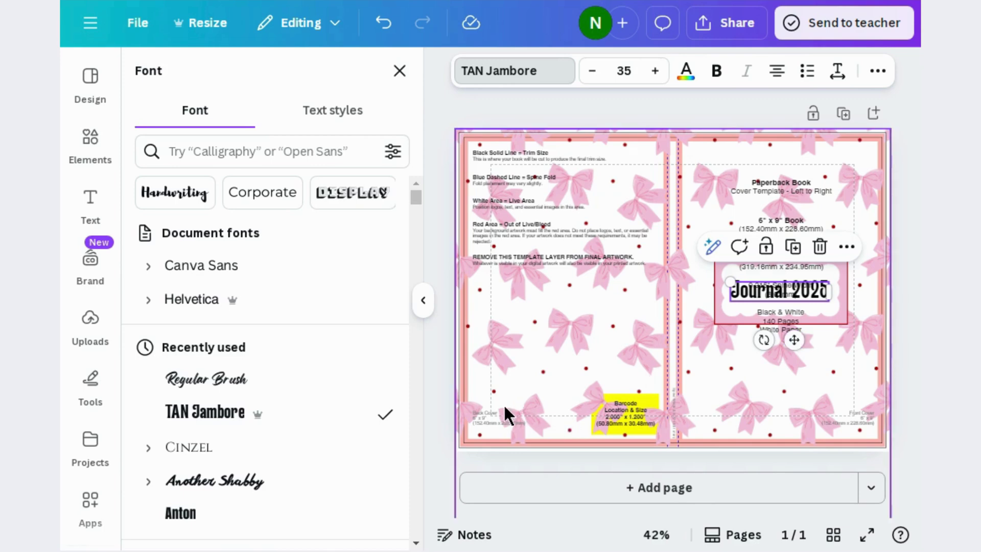
# Remove the KDP template's guide artwork and instruction texts from the cover.
pyautogui.click(443, 410)
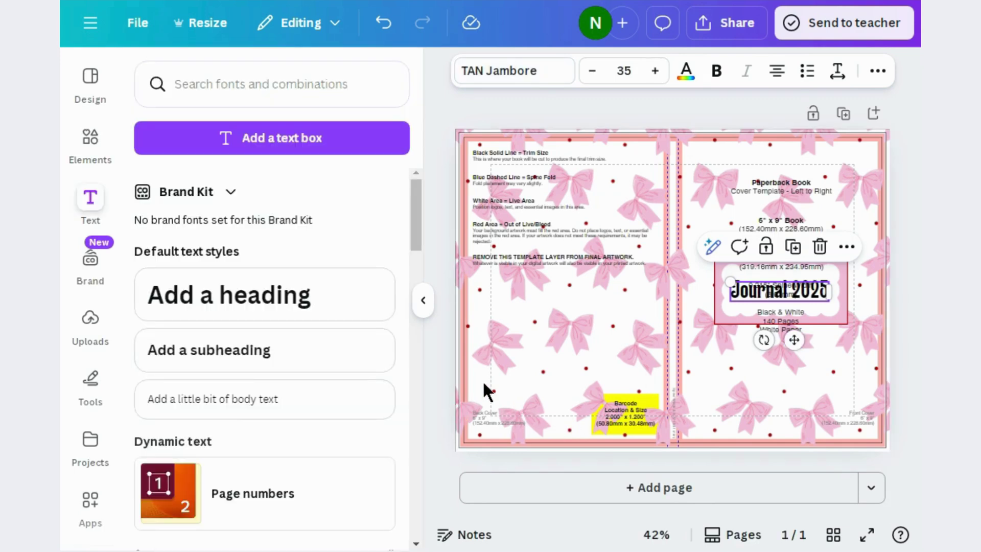
pyautogui.hotkey('ctrl', 'z')
pyautogui.click(418, 301)
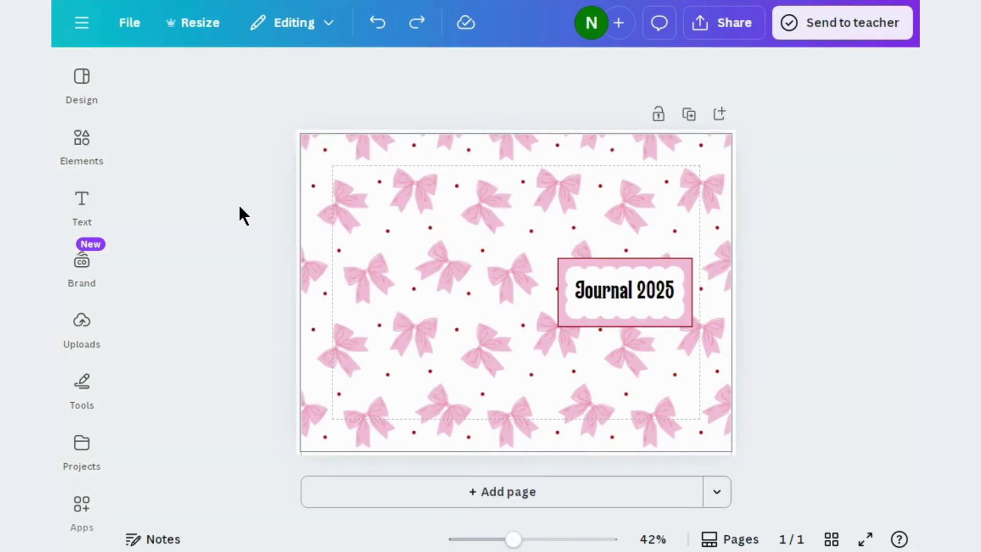
# Download the cover as a PDF Print file with the CMYK colour profile.
pyautogui.click(690, 35)
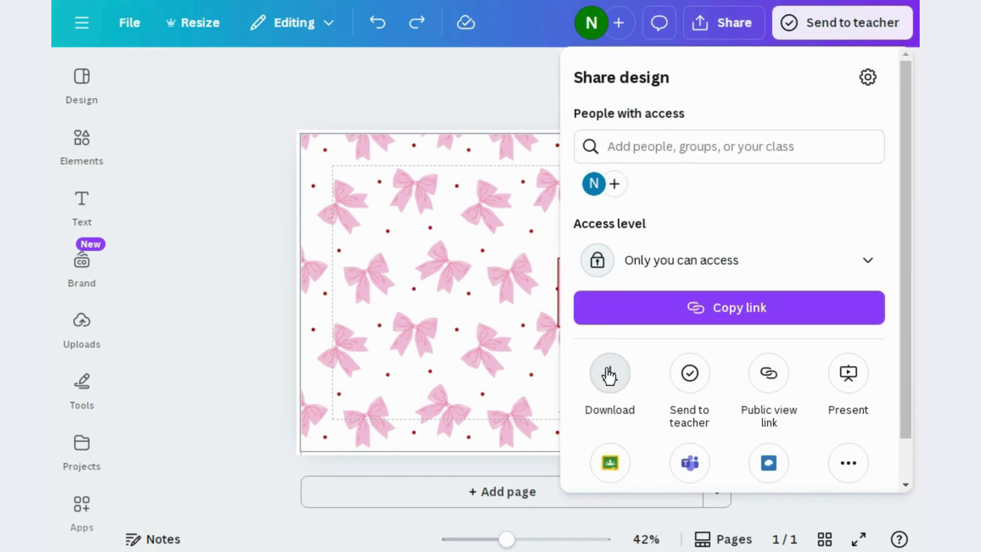
pyautogui.click(609, 373)
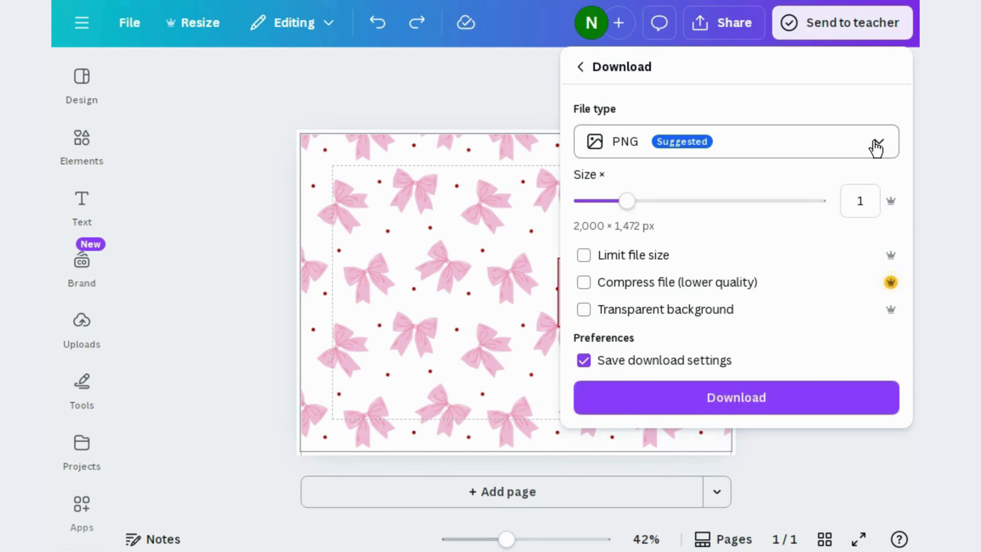
pyautogui.click(876, 146)
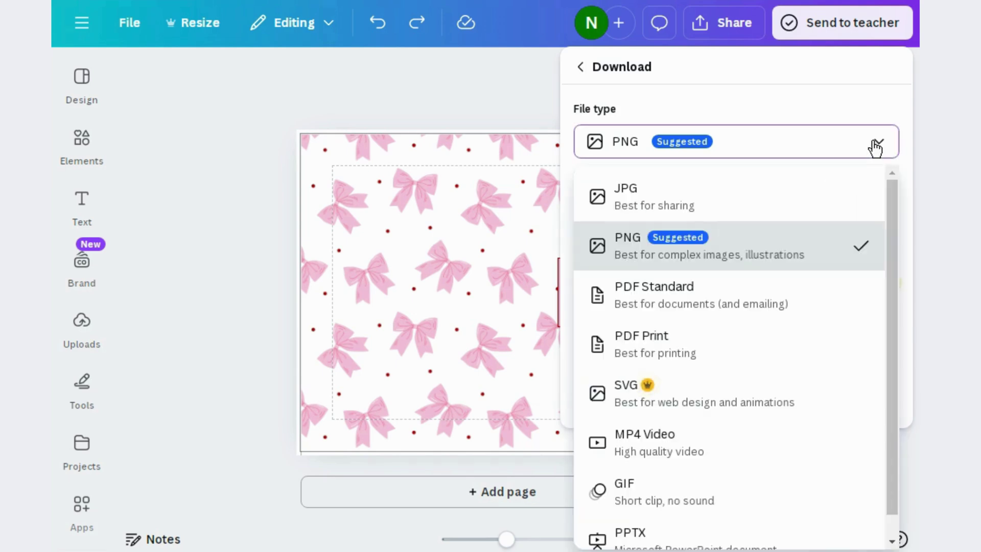
pyautogui.click(686, 361)
pyautogui.click(888, 292)
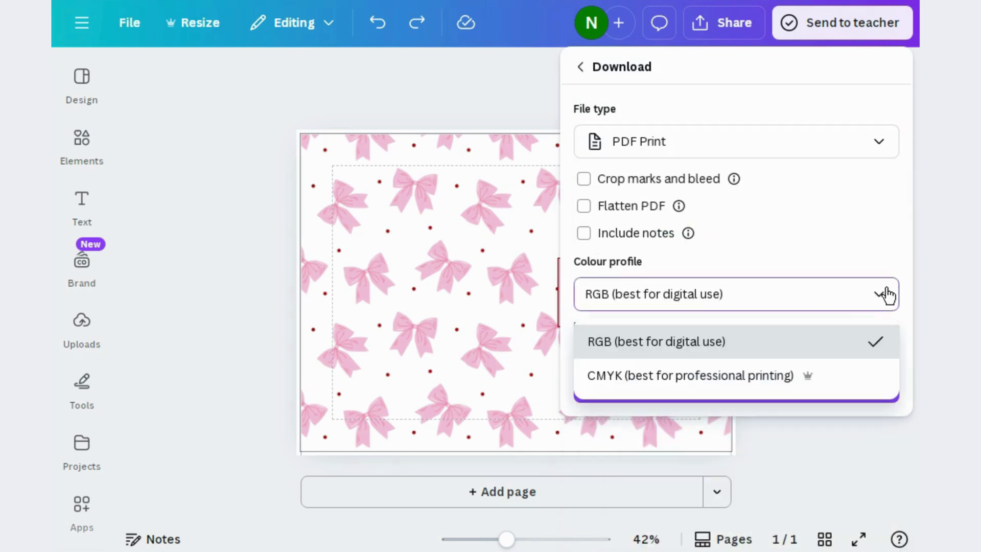
pyautogui.click(844, 374)
pyautogui.click(791, 397)
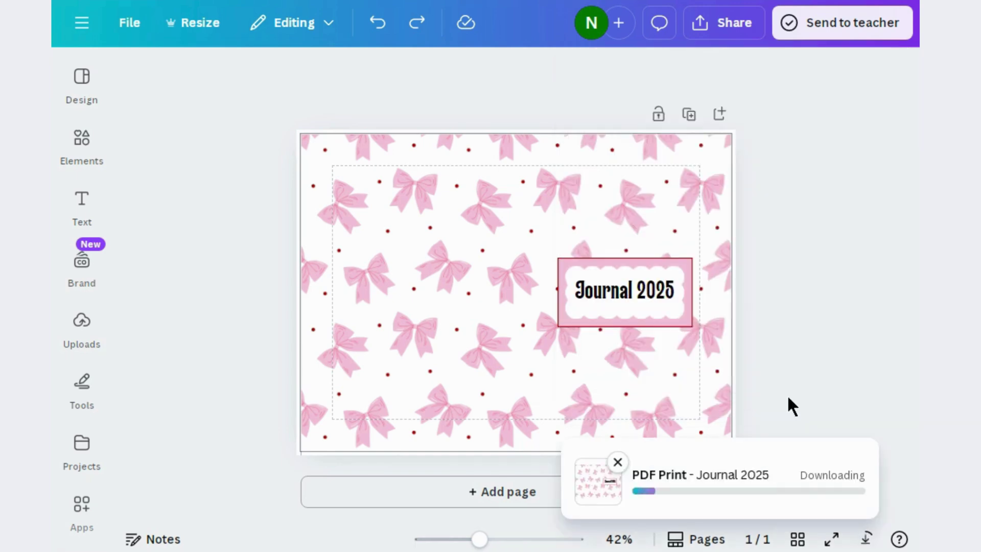